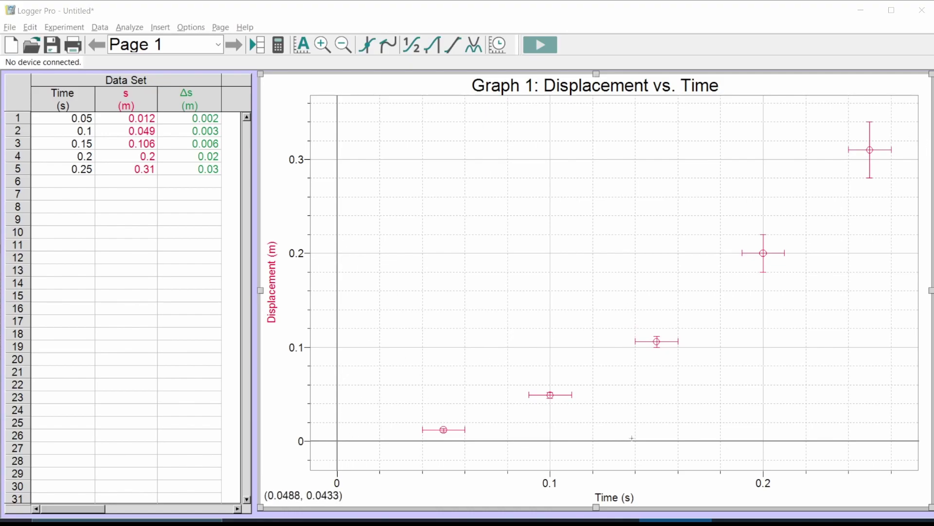
# Add a linear fit to Graph 1, then remove it by closing its results box
pyautogui.click(453, 45)
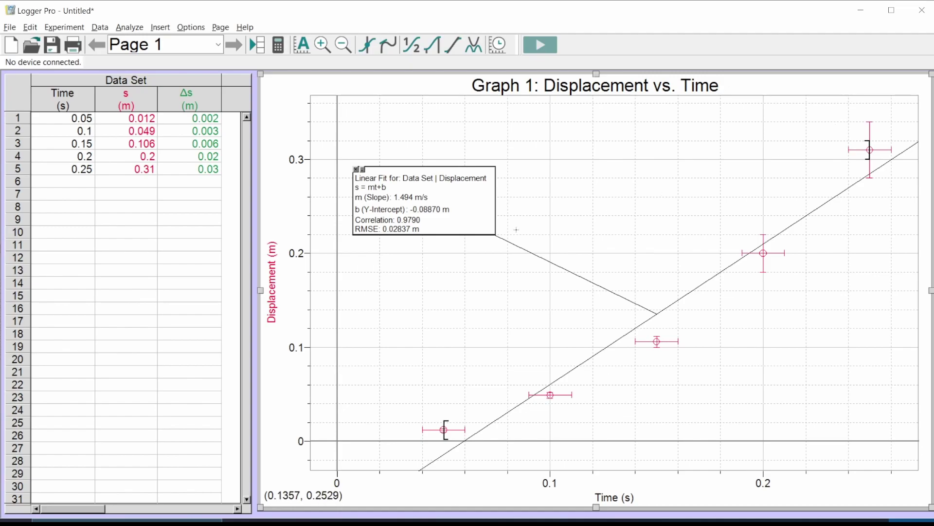
pyautogui.click(356, 169)
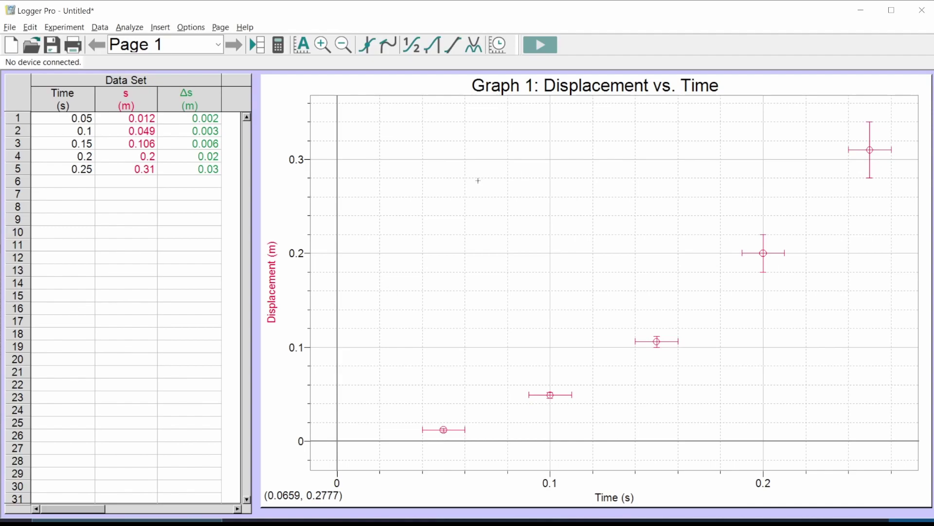
# Open Curve Fit and try the quadratic, linear mt+b and power A*t^B equations
pyautogui.click(474, 45)
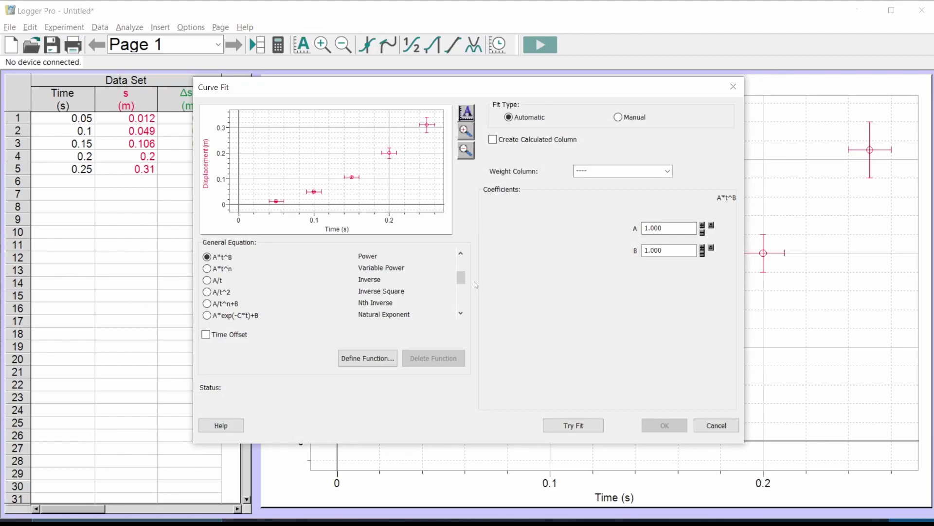
pyautogui.scroll(2, 366, 272)
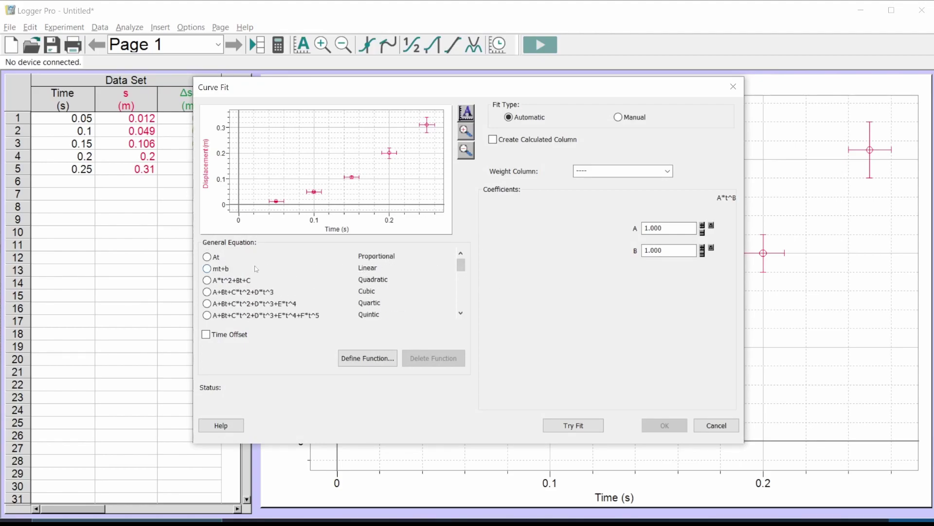
pyautogui.click(207, 280)
pyautogui.click(216, 269)
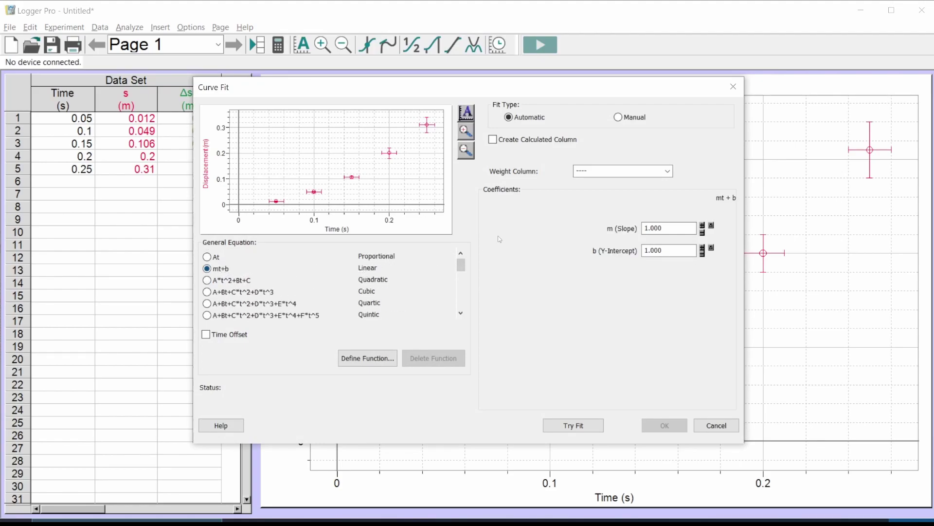
pyautogui.scroll(-3, 287, 293)
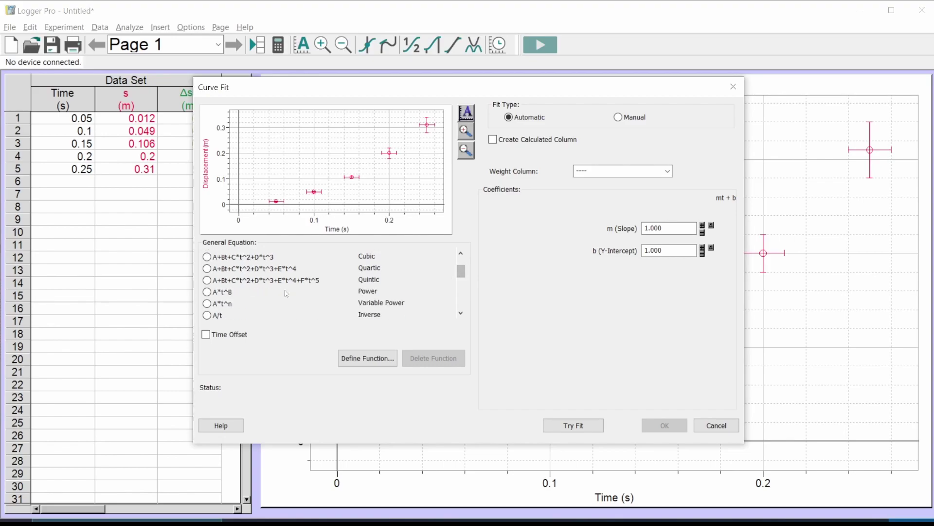
pyautogui.click(207, 292)
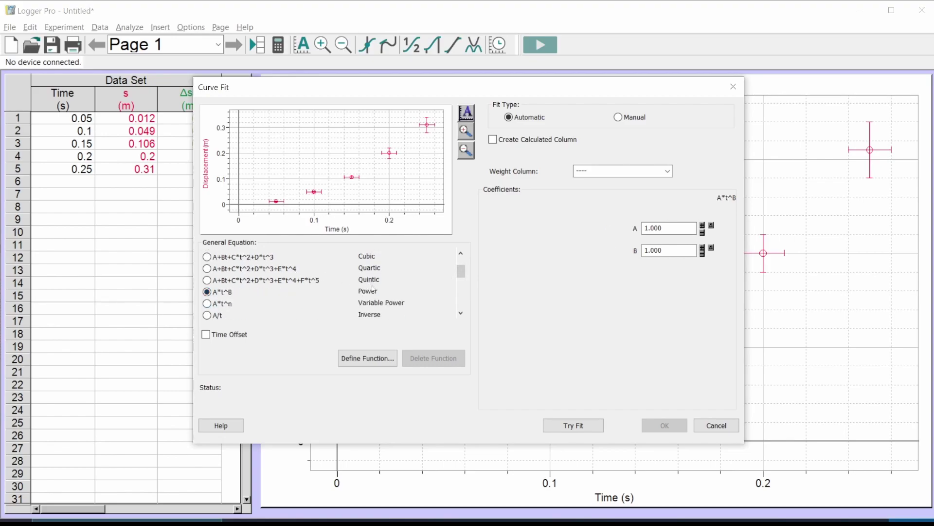
pyautogui.scroll(1, 346, 294)
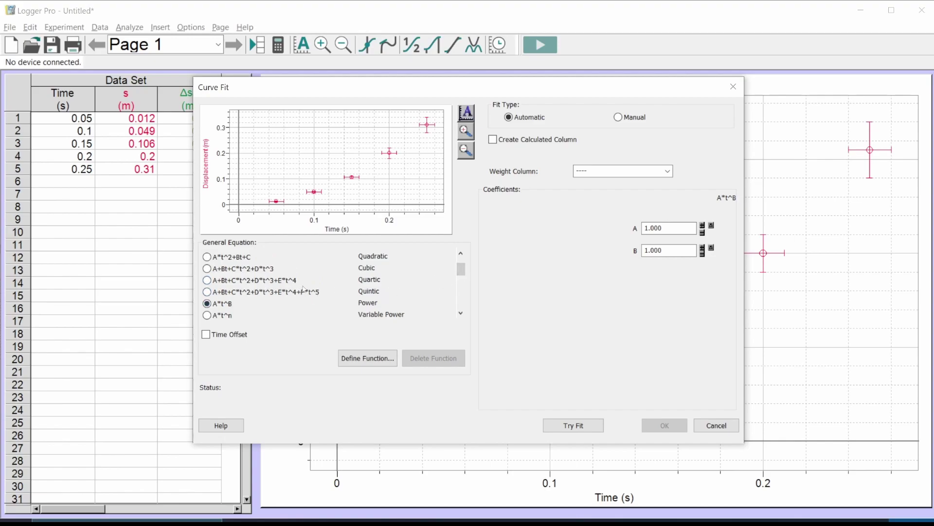
# Preview a quartic fit (correlation 1.00000) and move the dialog right to reveal the Δs column
pyautogui.click(242, 280)
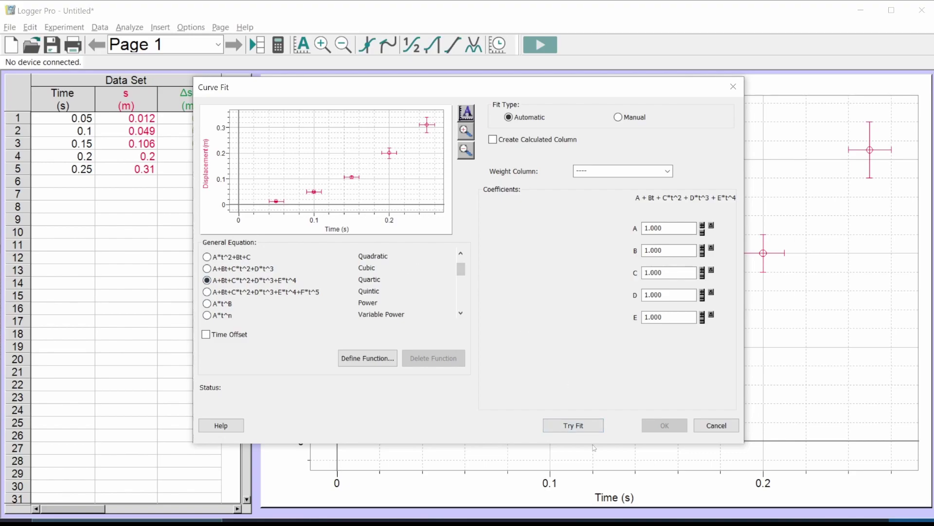
pyautogui.click(570, 424)
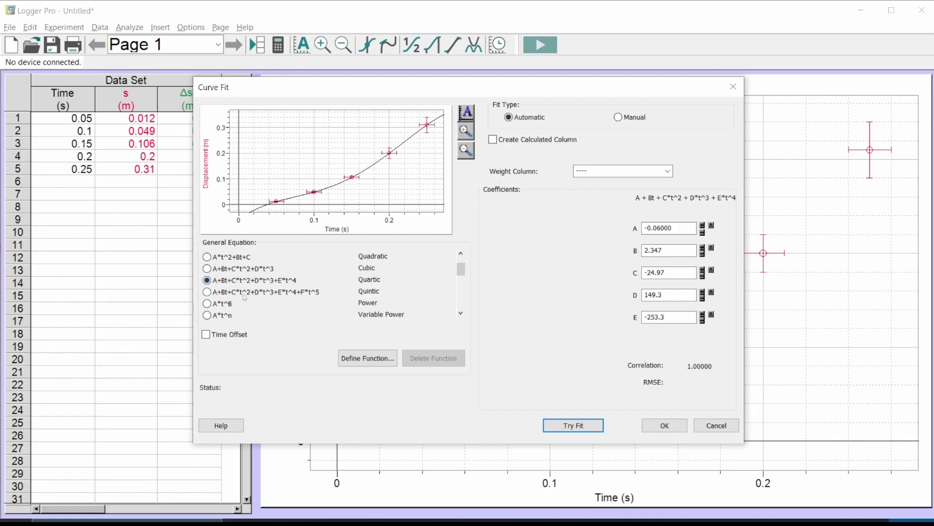
pyautogui.moveTo(354, 90); pyautogui.dragTo(485, 76)
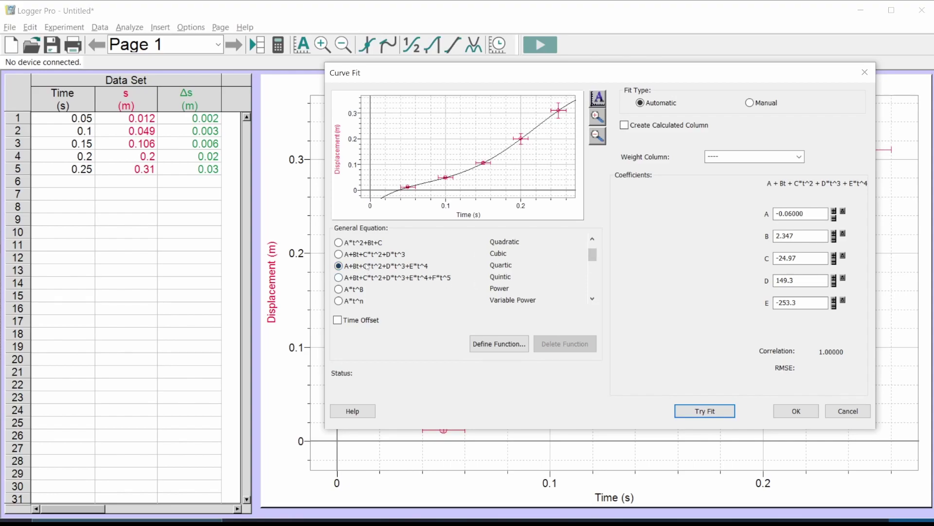
# Preview the A*t^B power fit, giving A = 5.286, B = 2.044 and correlation 0.999802
pyautogui.click(354, 290)
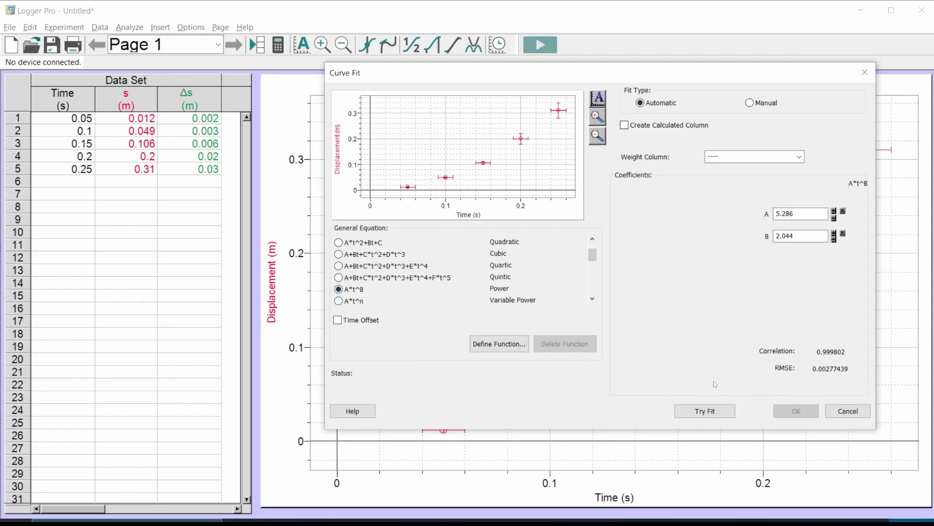
pyautogui.click(683, 414)
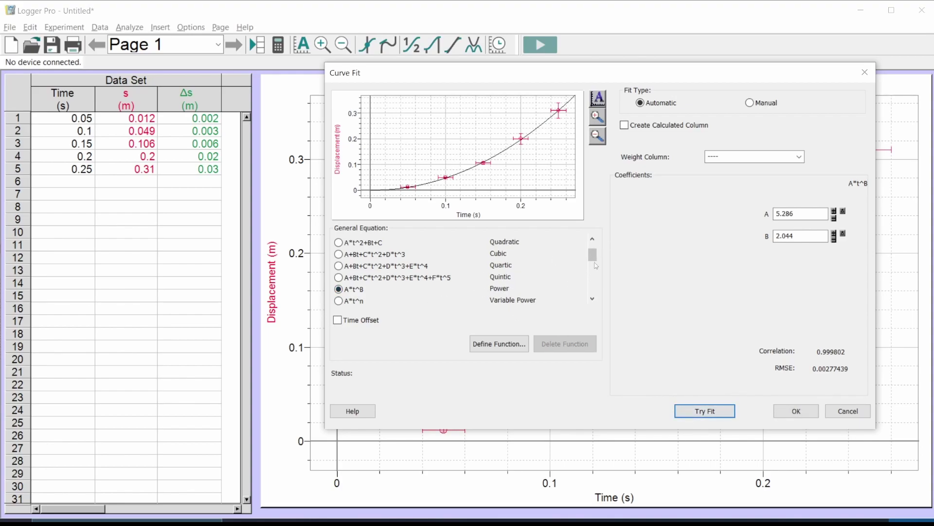
pyautogui.moveTo(594, 263); pyautogui.dragTo(589, 262)
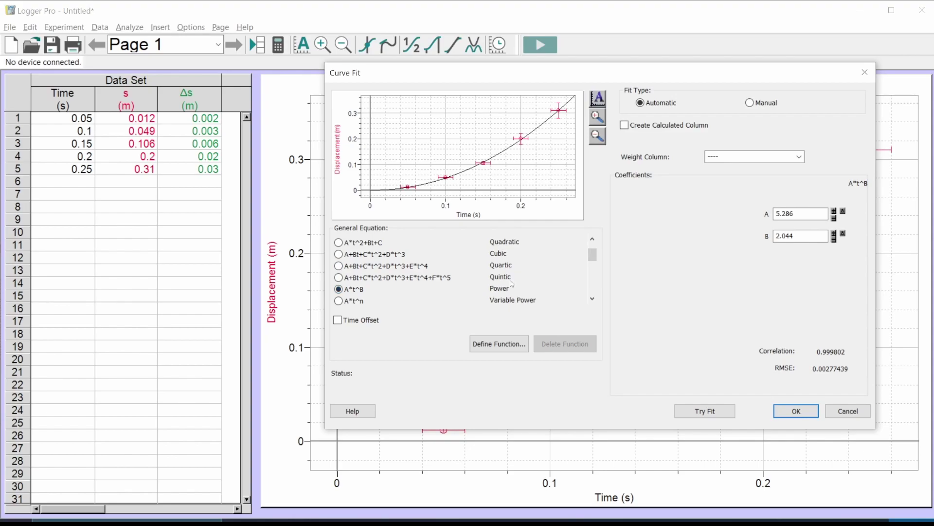
# Apply the power fit to Graph 1 and move its results box right of centre
pyautogui.click(800, 411)
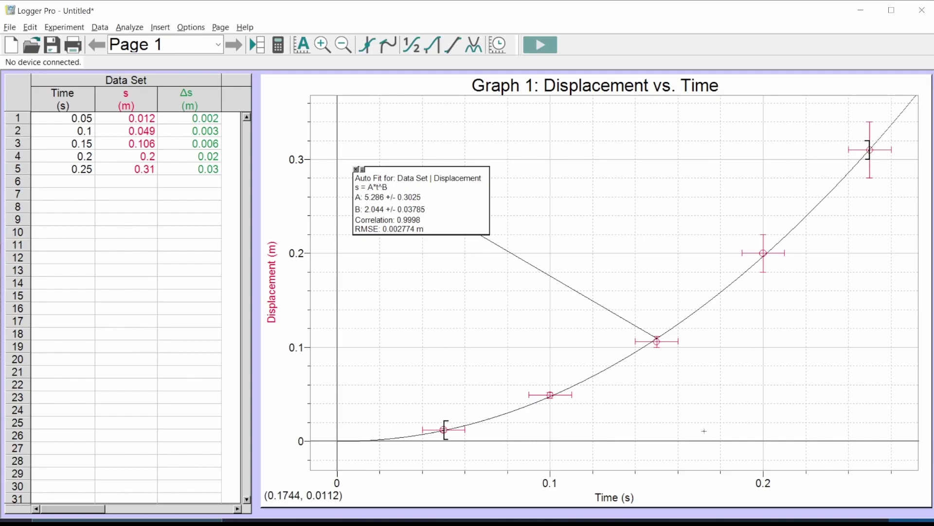
pyautogui.moveTo(458, 216); pyautogui.dragTo(492, 226)
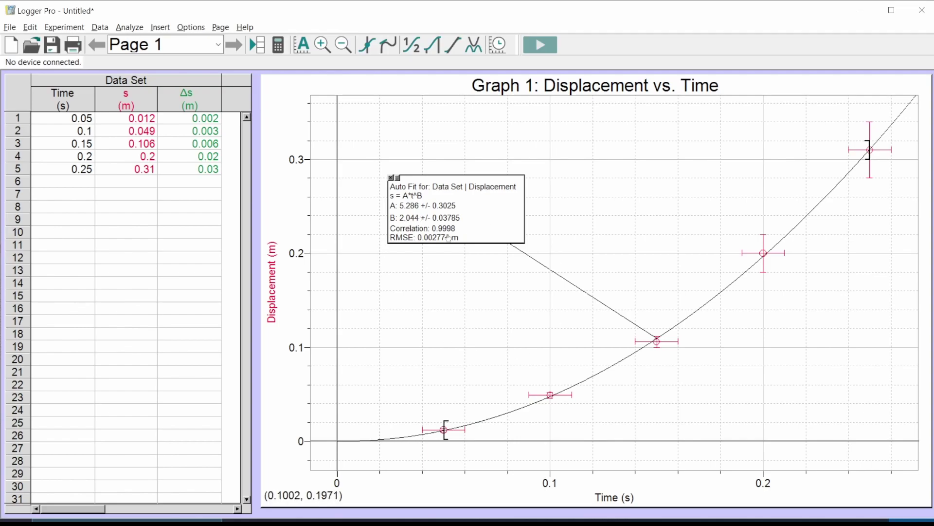
pyautogui.moveTo(489, 228); pyautogui.dragTo(534, 230)
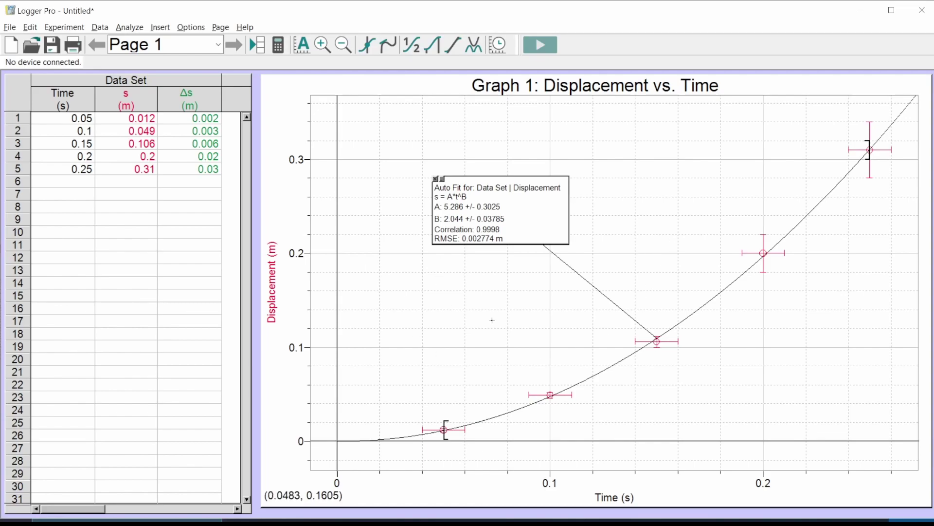
pyautogui.moveTo(546, 216); pyautogui.dragTo(561, 223)
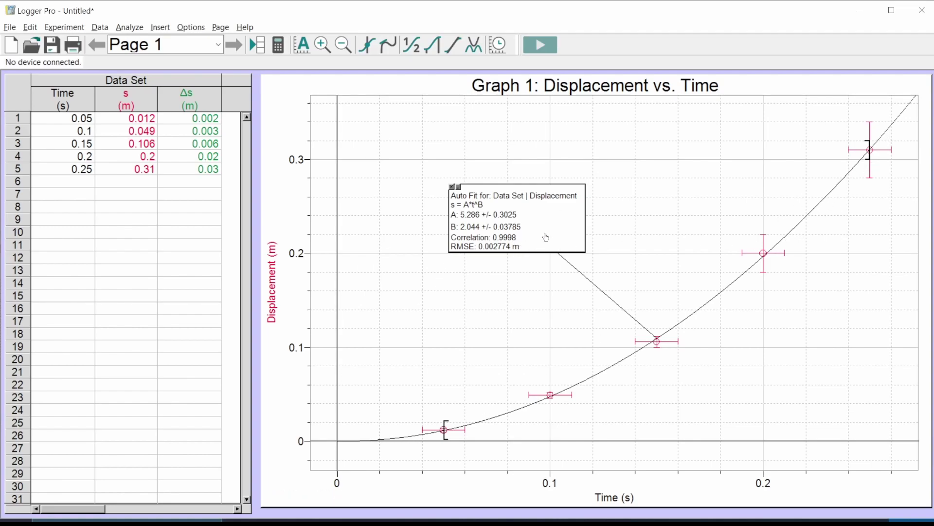
pyautogui.moveTo(542, 236); pyautogui.dragTo(559, 228)
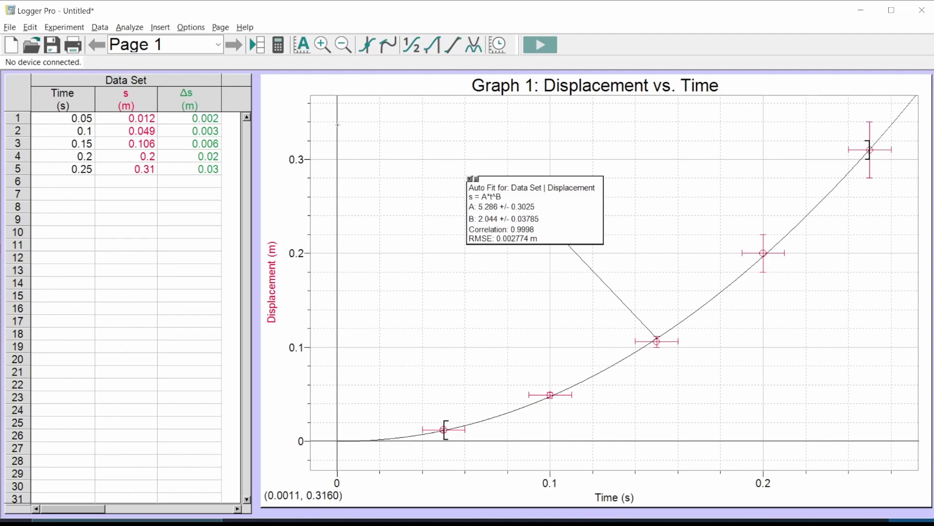
# Zoom out and extend the power fit range from time 0 to the graph's right edge
pyautogui.click(343, 46)
pyautogui.click(527, 359)
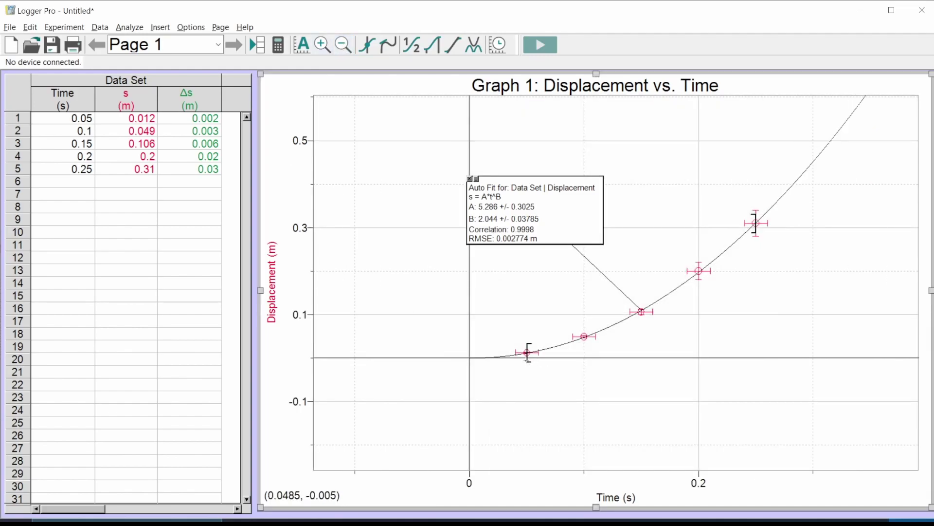
pyautogui.moveTo(528, 352); pyautogui.dragTo(321, 352)
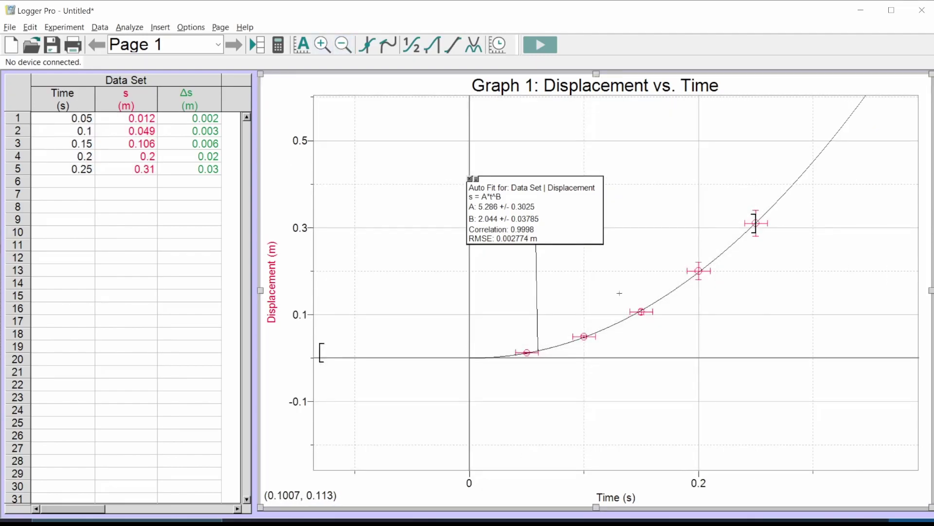
pyautogui.moveTo(755, 224); pyautogui.dragTo(929, 196)
pyautogui.click(623, 319)
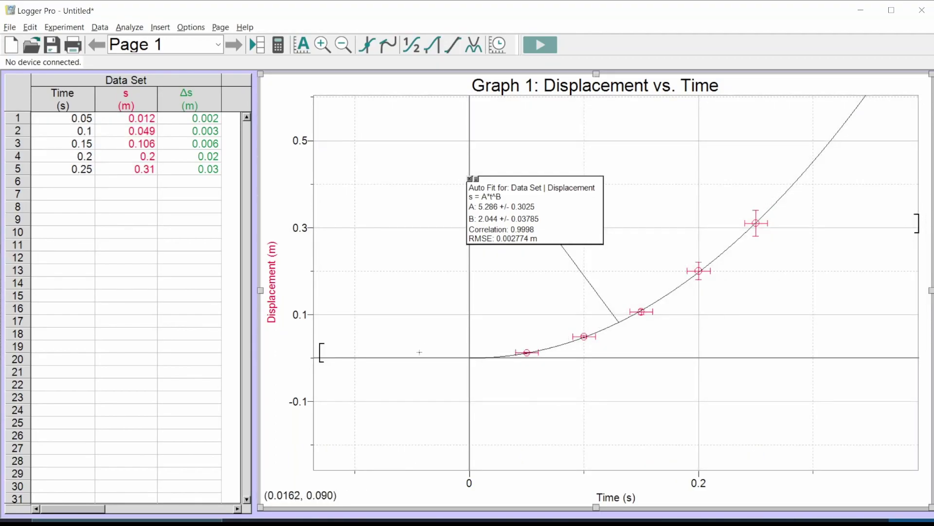
# Zoom in on the five data points and move the fit results box up and left
pyautogui.moveTo(456, 372)
pyautogui.mouseDown()
pyautogui.moveTo(598, 300)
pyautogui.moveTo(447, 396)
pyautogui.moveTo(781, 188)
pyautogui.mouseUp()
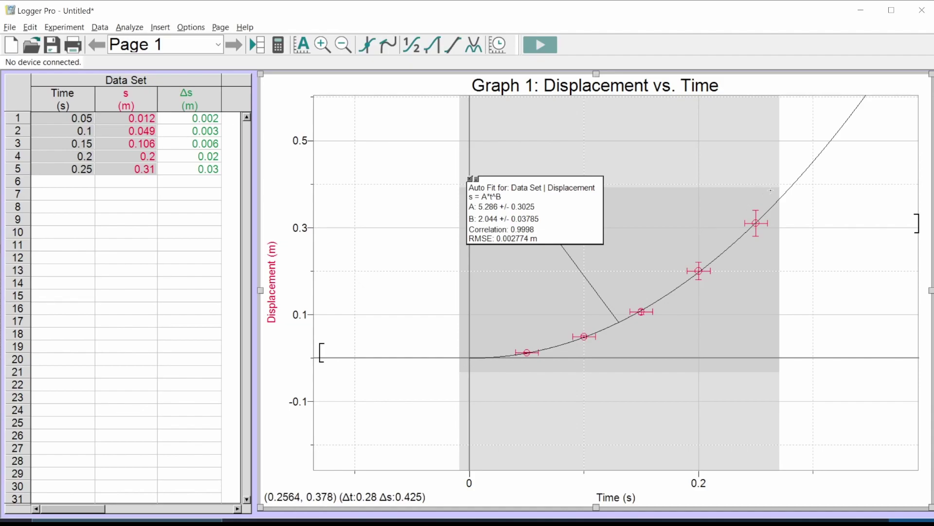
pyautogui.click(321, 45)
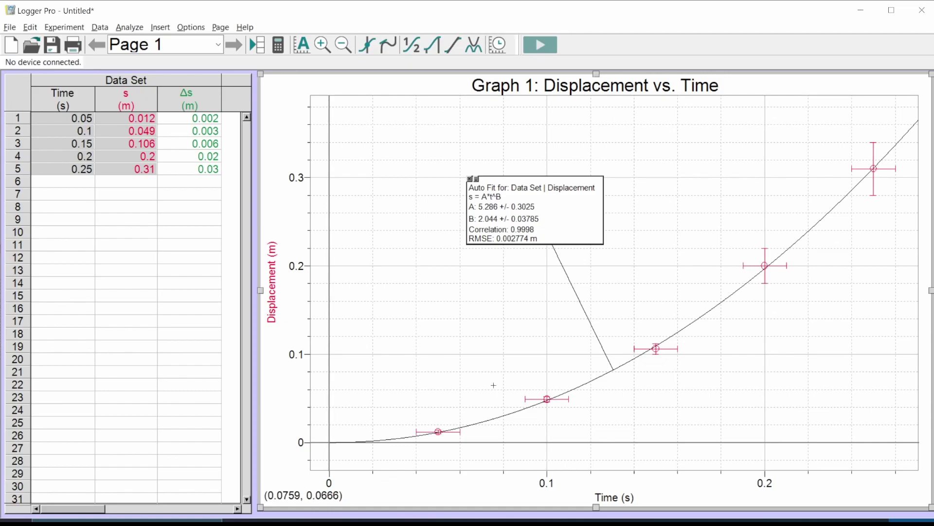
pyautogui.moveTo(600, 226); pyautogui.dragTo(574, 199)
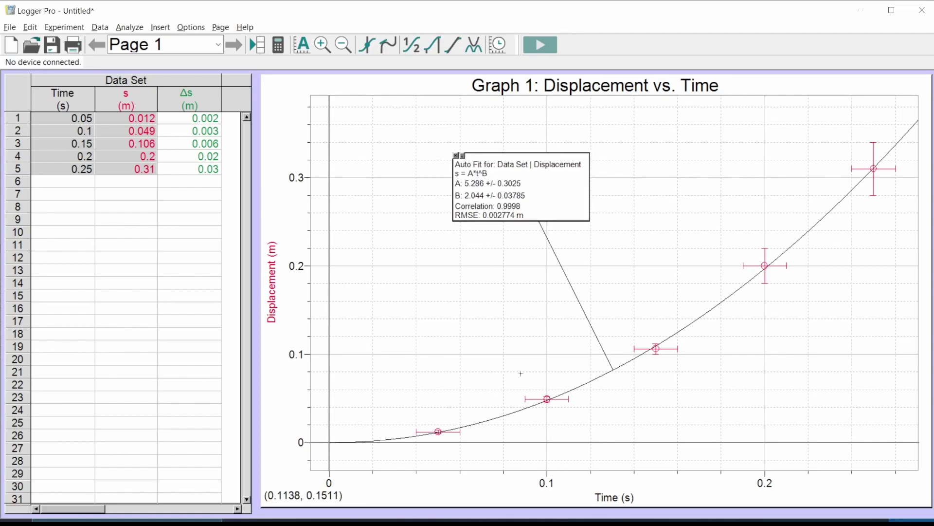
pyautogui.click(273, 484)
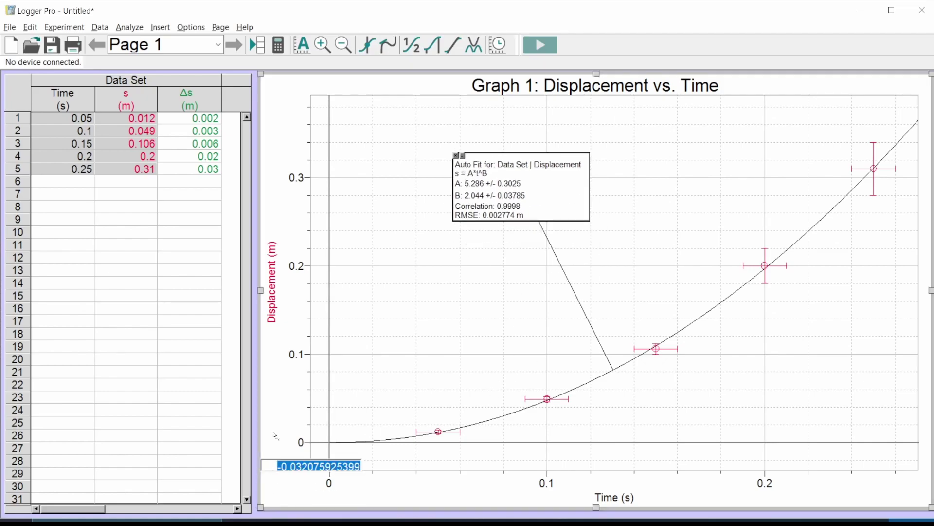
pyautogui.click(276, 433)
pyautogui.click(369, 361)
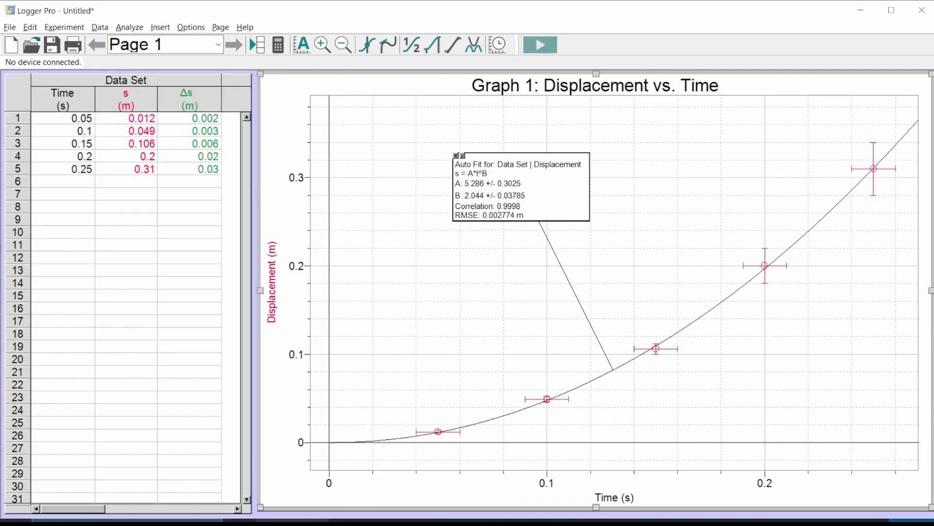
# Reposition the Auto Fit box up-right above the curve and select Graph 1 for copying
pyautogui.moveTo(260, 507); pyautogui.dragTo(588, 310)
pyautogui.moveTo(870, 181); pyautogui.dragTo(755, 145)
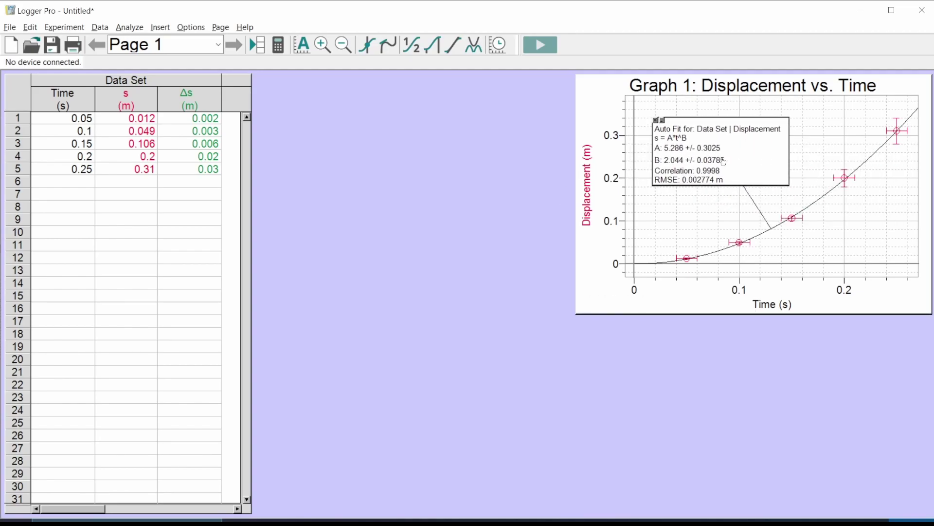
pyautogui.moveTo(744, 156); pyautogui.dragTo(752, 153)
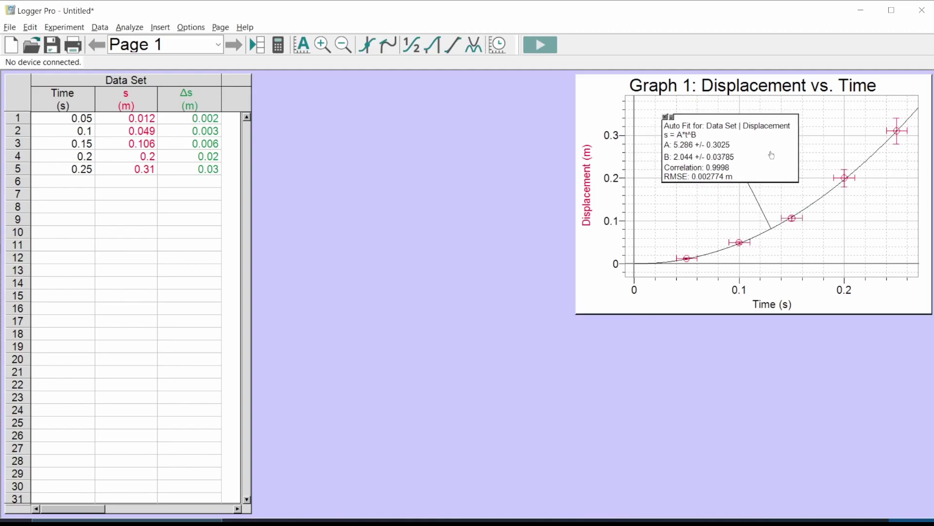
pyautogui.click(600, 88)
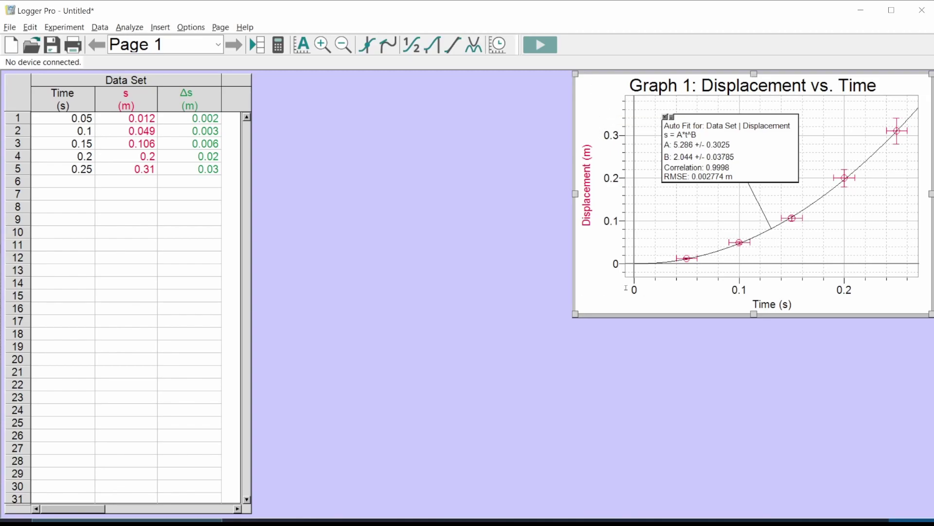
# Paste the copied Graph 1 into the Word report below the Table 2 sentence
pyautogui.click(545, 520)
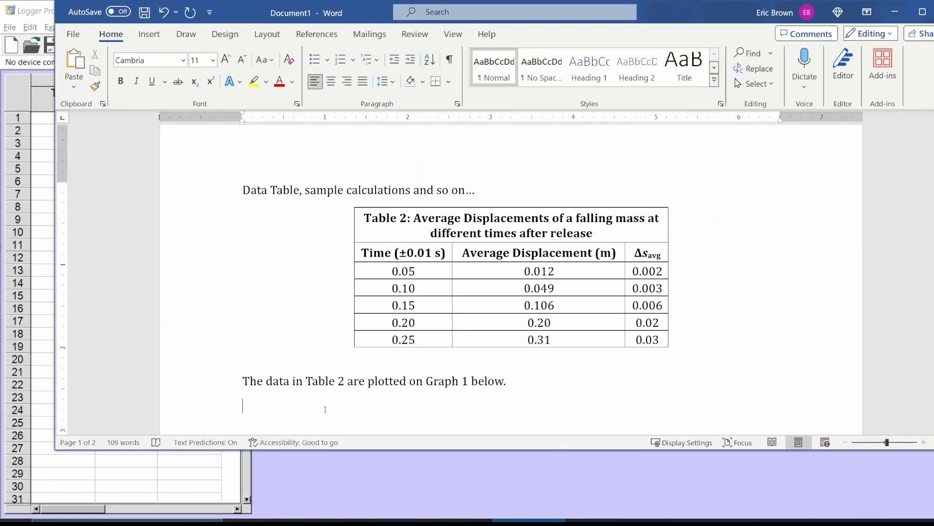
pyautogui.hotkey('ctrl', 'v')
pyautogui.scroll(4, 427, 317)
pyautogui.click(514, 237)
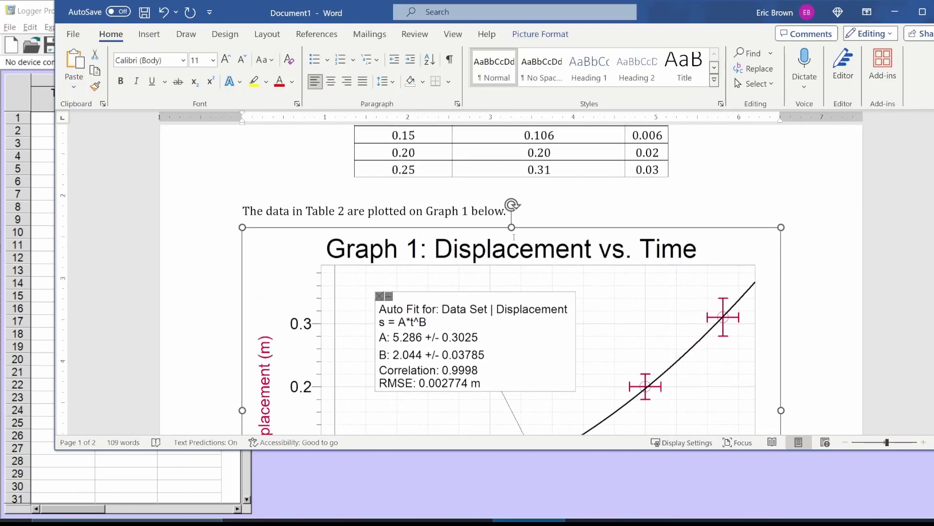
pyautogui.scroll(4, 514, 237)
pyautogui.scroll(-7, 486, 272)
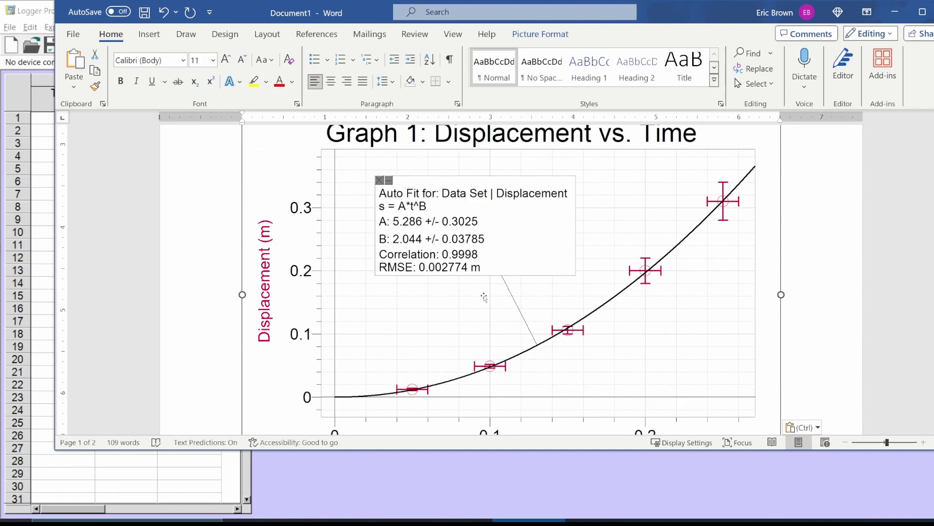
pyautogui.scroll(-3, 484, 297)
pyautogui.scroll(4, 367, 310)
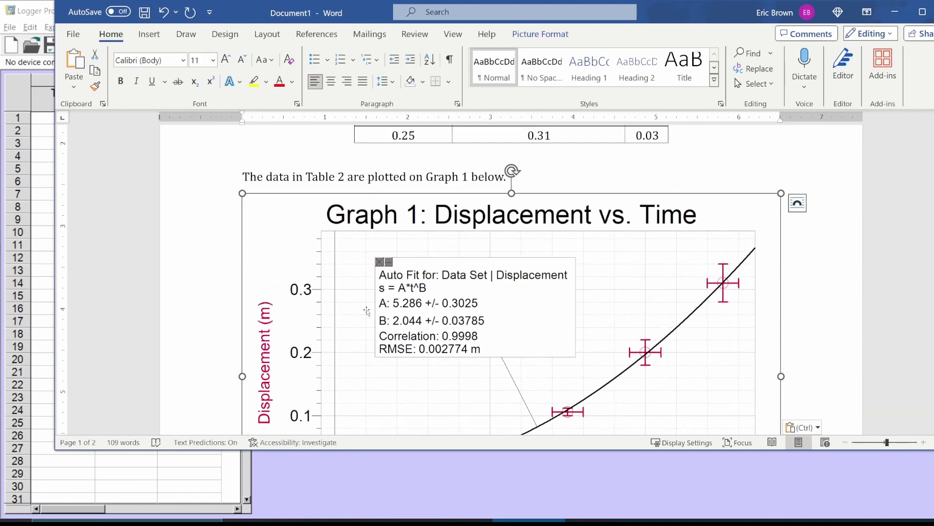
# Shrink the graph picture proportionally and centre it on the page
pyautogui.moveTo(782, 193); pyautogui.dragTo(387, 301)
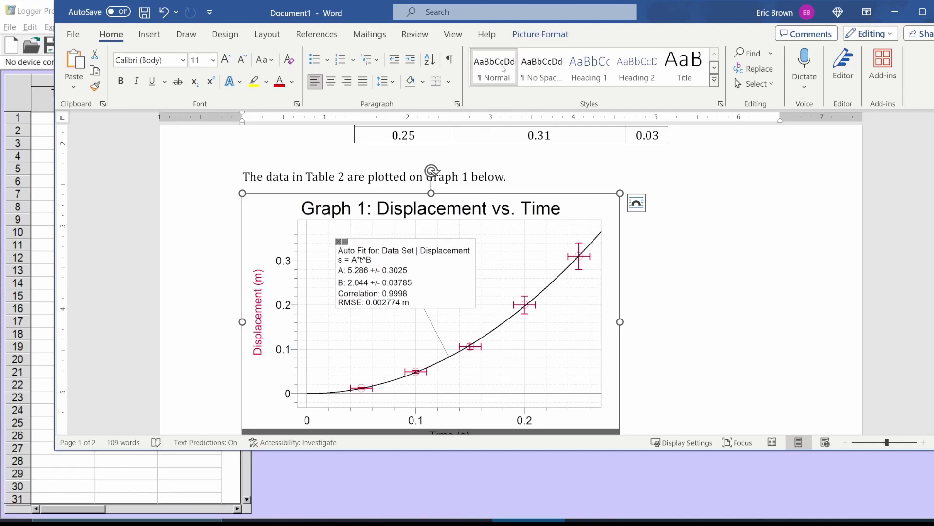
pyautogui.click(330, 81)
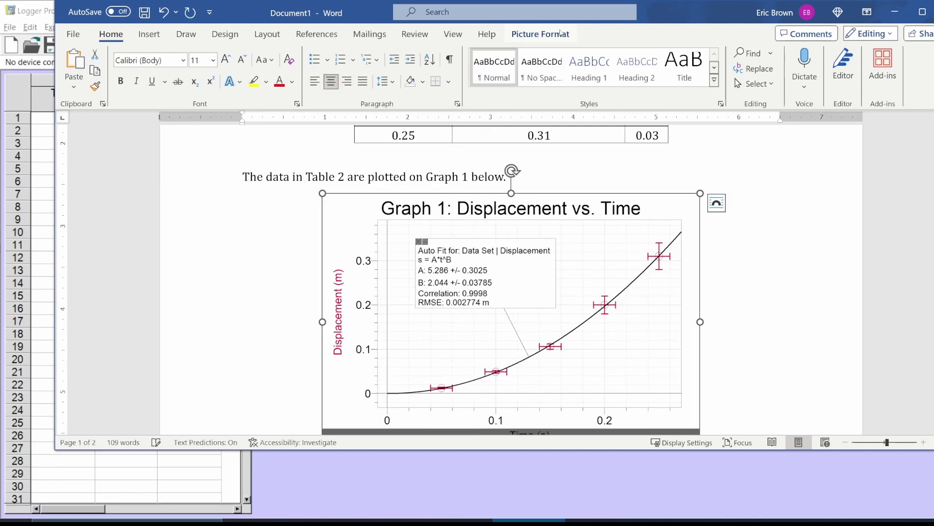
pyautogui.click(540, 34)
pyautogui.click(558, 174)
pyautogui.scroll(-1, 565, 168)
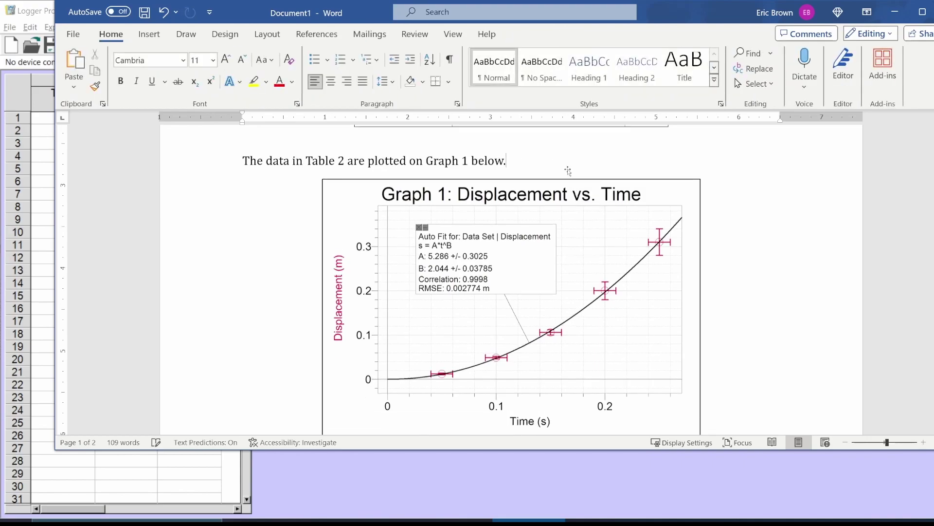
pyautogui.scroll(5, 571, 250)
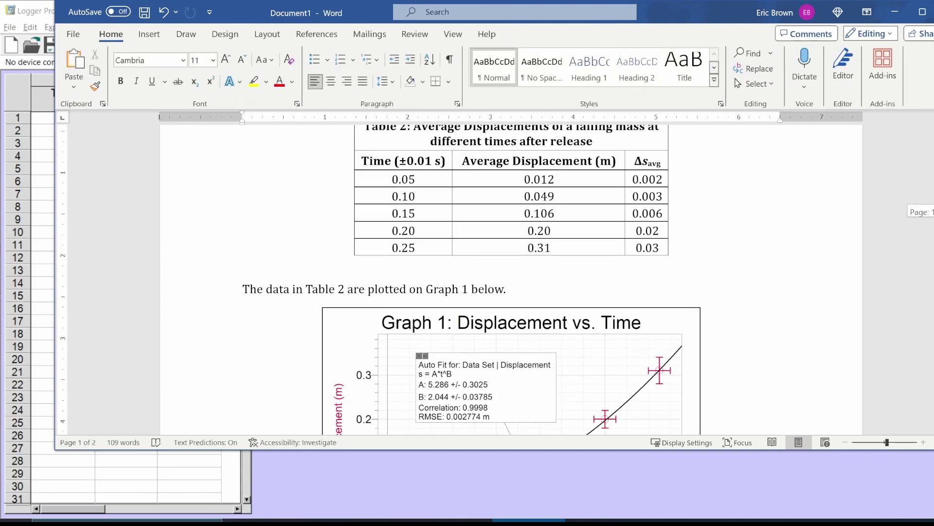
pyautogui.keyDown('ctrl'); pyautogui.scroll(-3, 571, 250); pyautogui.keyUp('ctrl')
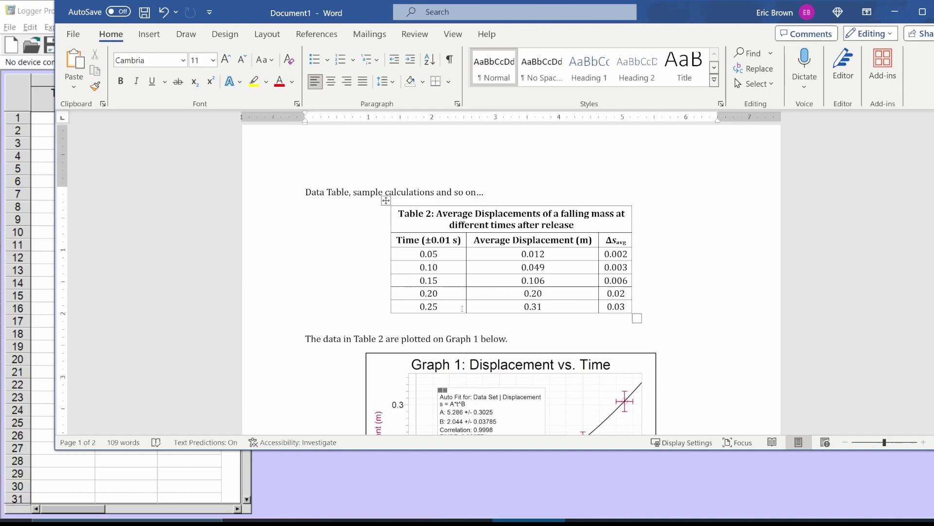
pyautogui.scroll(-4, 448, 201)
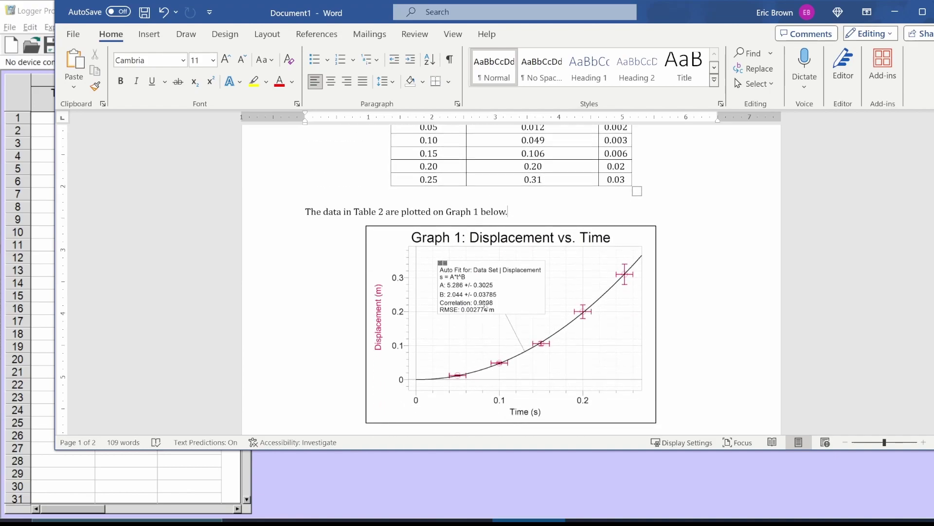
pyautogui.scroll(-4, 449, 288)
# Place the insertion point at the start of the power-fit paragraph below the graph
pyautogui.click(448, 288)
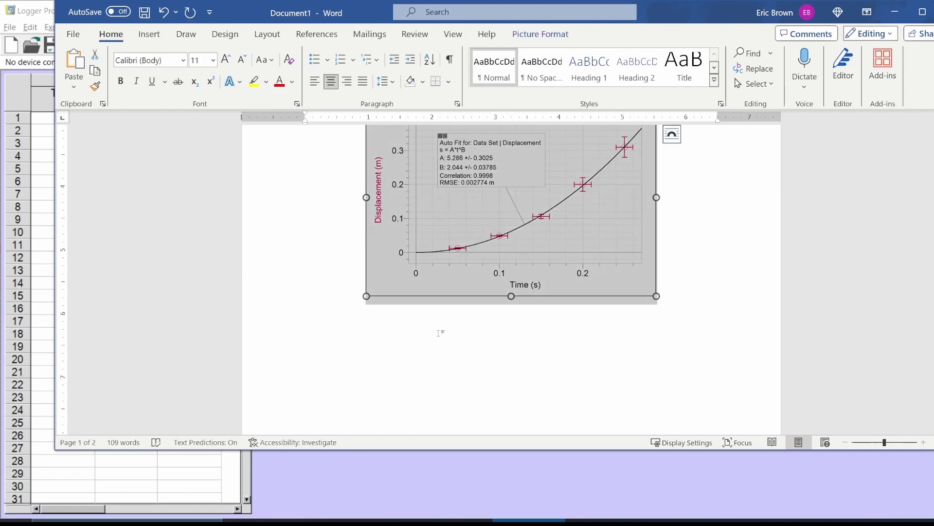
pyautogui.click(684, 278)
pyautogui.scroll(-10, 677, 292)
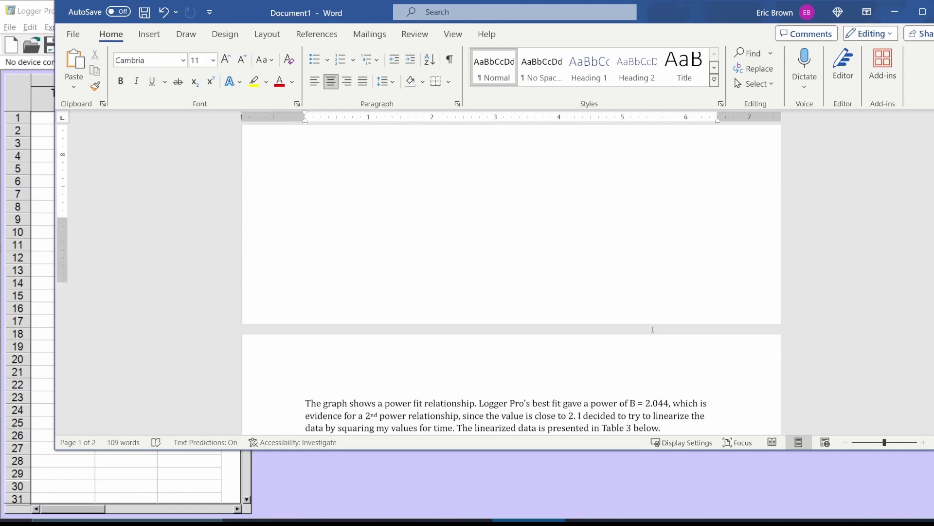
pyautogui.click(354, 297)
# Pull the power-fit paragraph up directly under Graph 1
pyautogui.hotkey('ctrl', 'z')
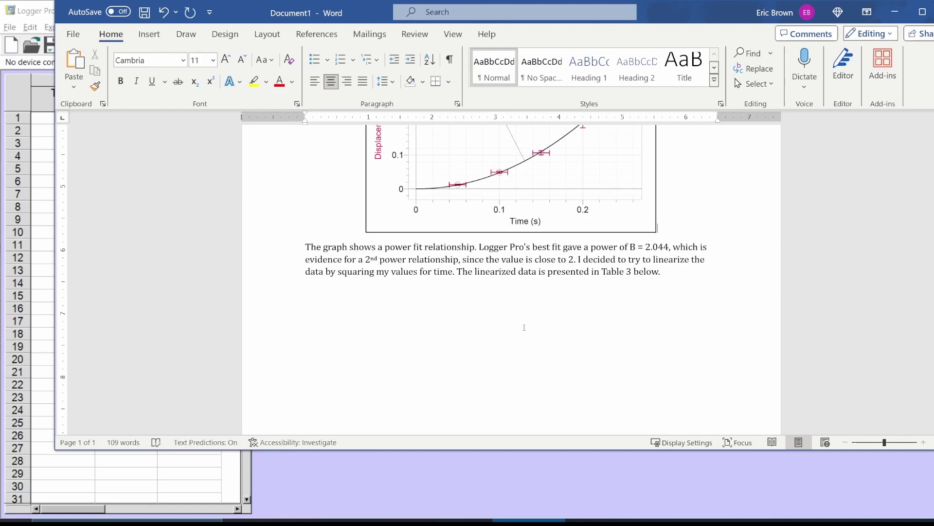
pyautogui.scroll(1, 524, 327)
pyautogui.scroll(2, 566, 284)
pyautogui.scroll(2, 575, 297)
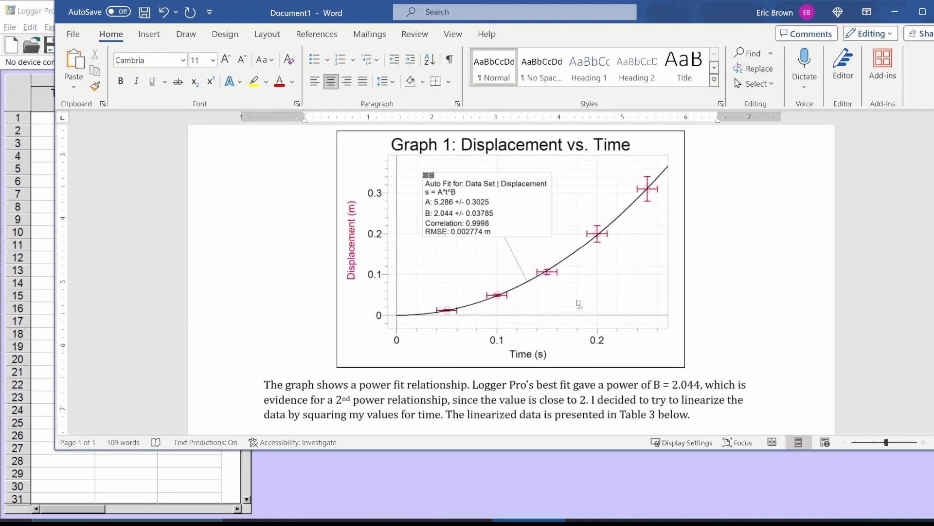
pyautogui.scroll(-1, 582, 387)
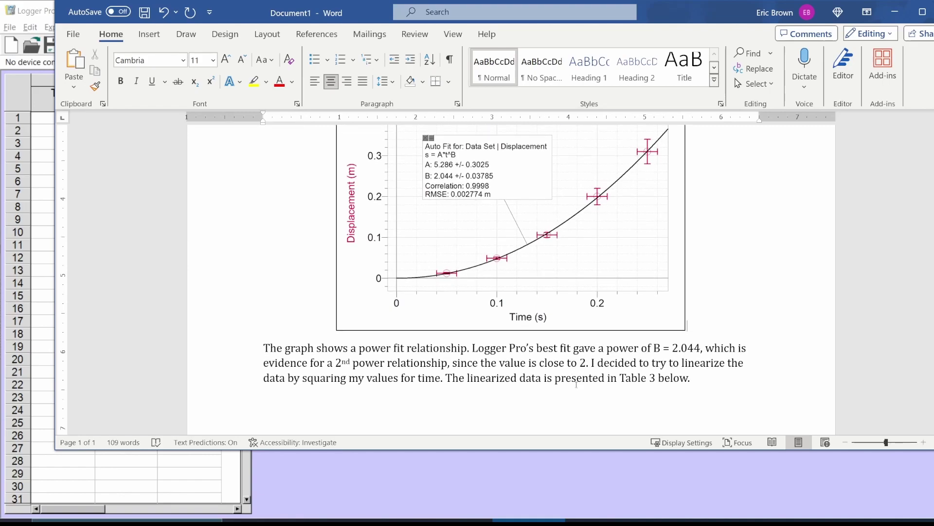
pyautogui.scroll(1, 633, 341)
pyautogui.scroll(-1, 710, 300)
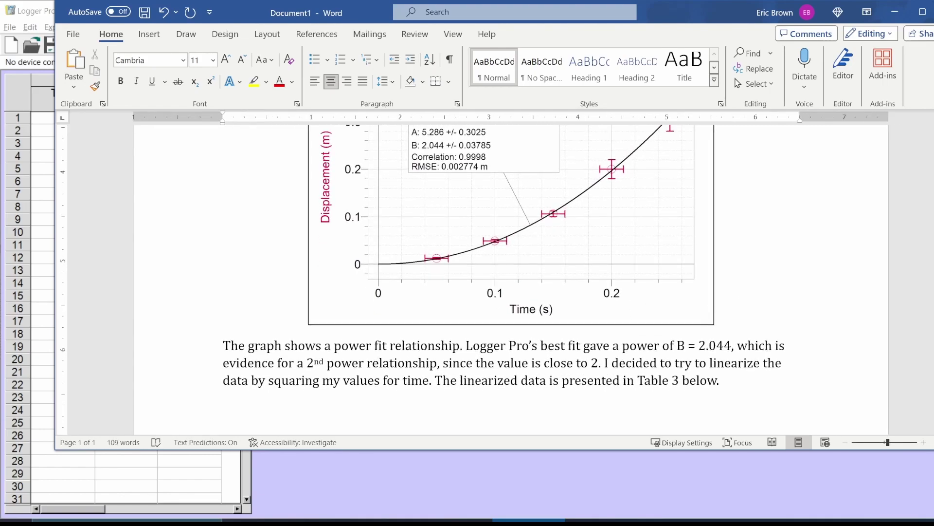
pyautogui.scroll(1, 715, 319)
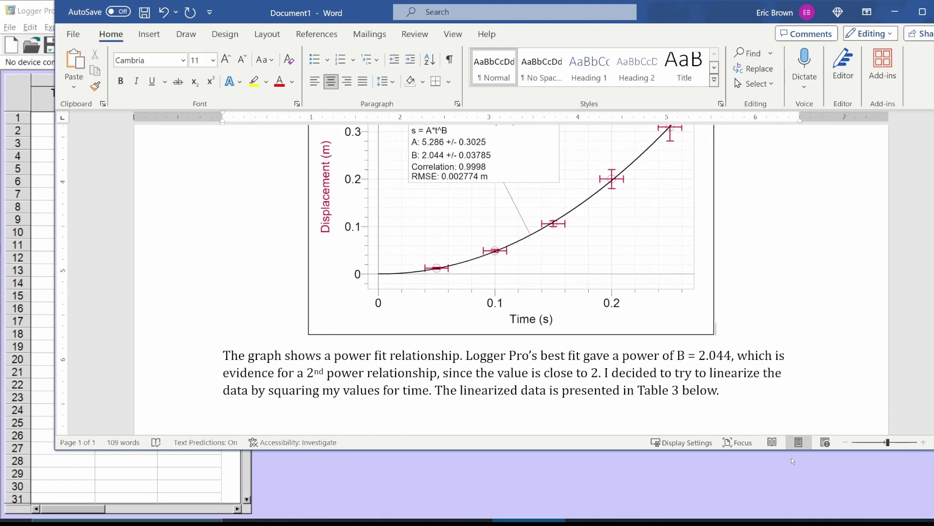
# Make the Word window taller and highlight the value B = 2.044 in the paragraph
pyautogui.moveTo(784, 451); pyautogui.dragTo(752, 511)
pyautogui.scroll(2, 744, 351)
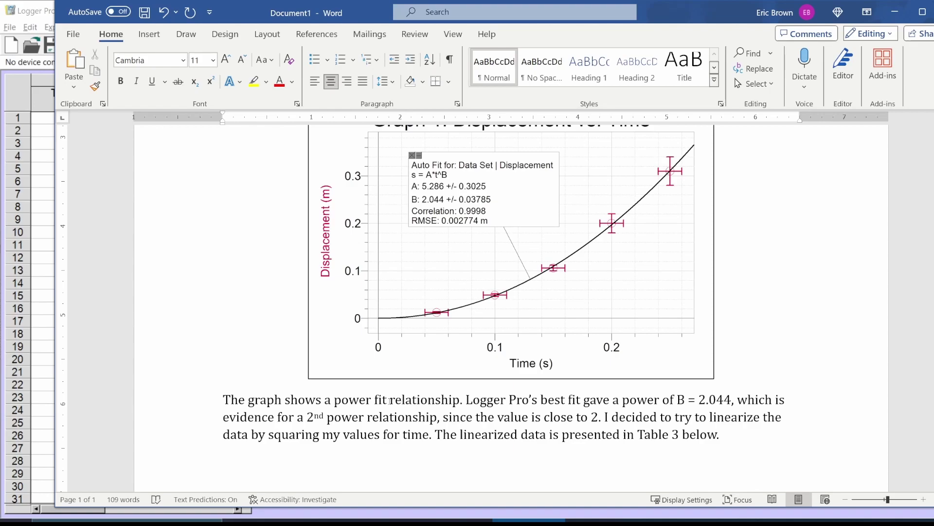
pyautogui.moveTo(677, 400); pyautogui.dragTo(732, 399)
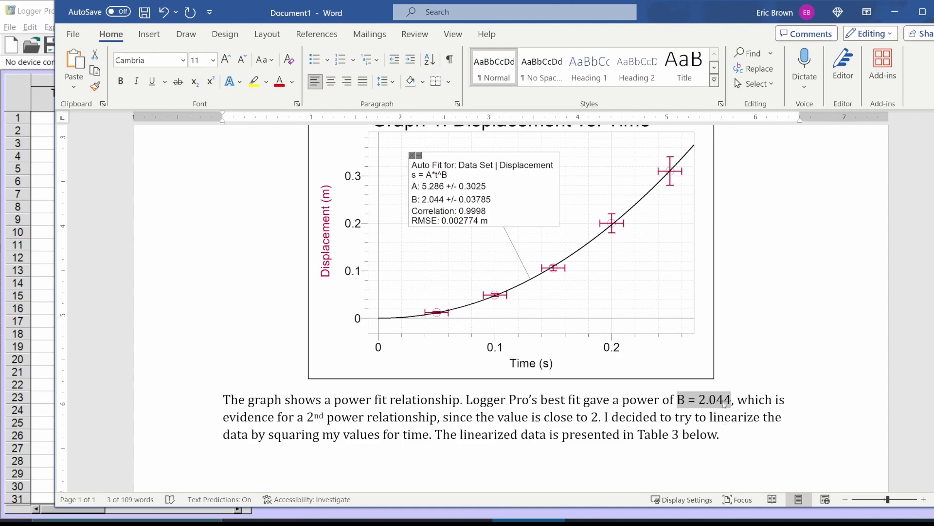
# Highlight '2nd power relationship' and the 2 in 'close to 2', then clear the selection
pyautogui.click(608, 421)
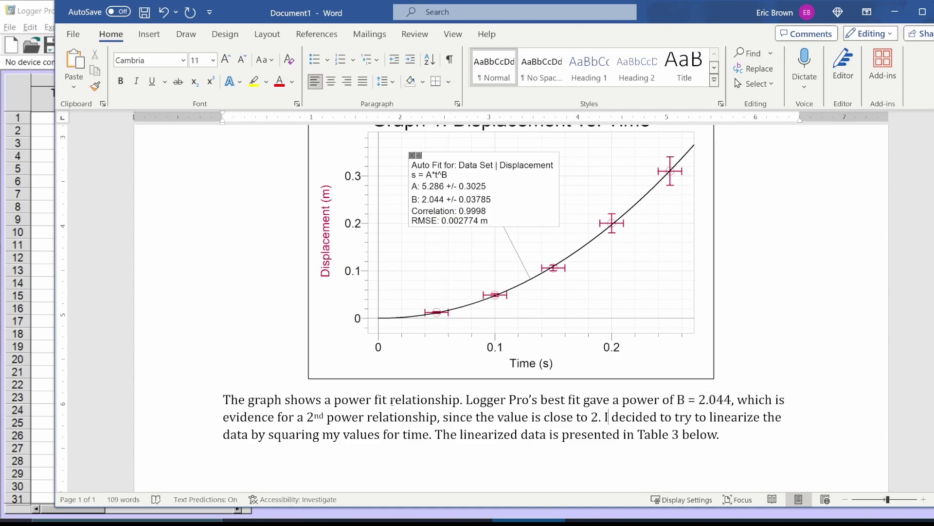
pyautogui.moveTo(308, 418); pyautogui.dragTo(431, 420)
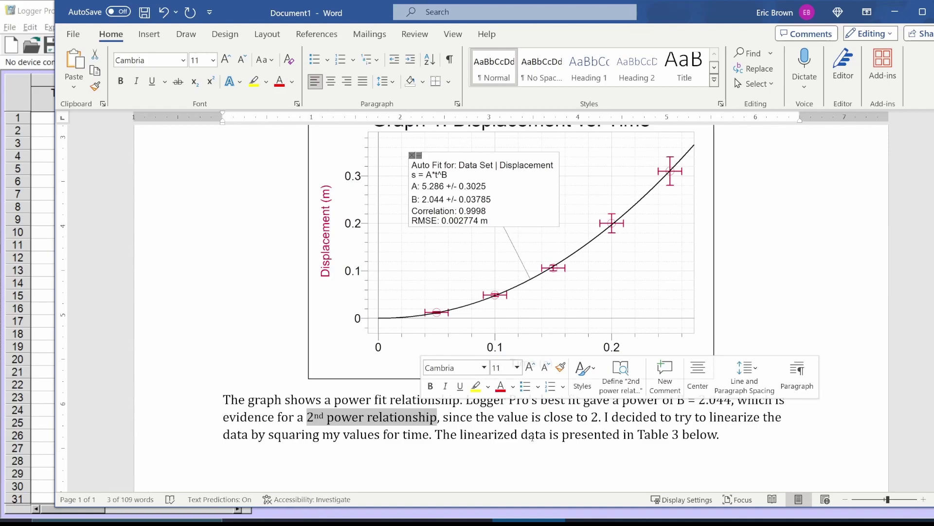
pyautogui.click(429, 417)
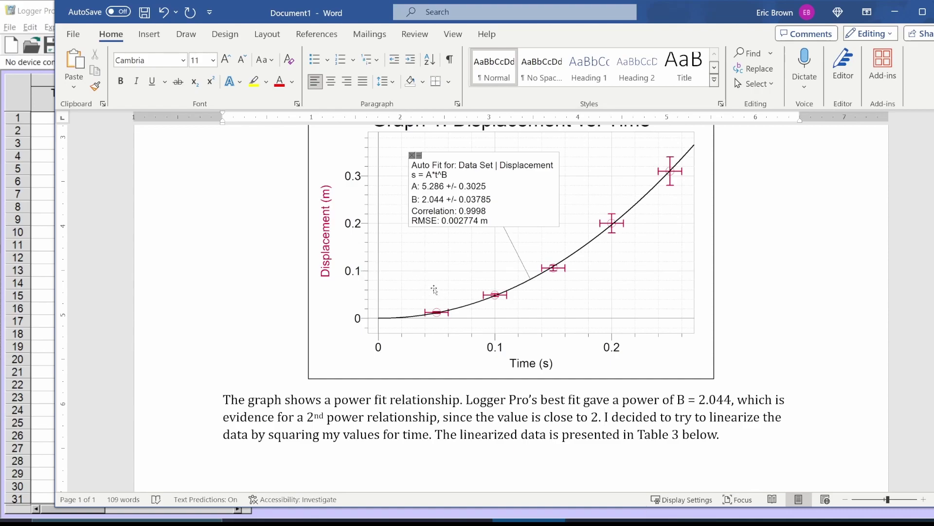
pyautogui.doubleClick(595, 418)
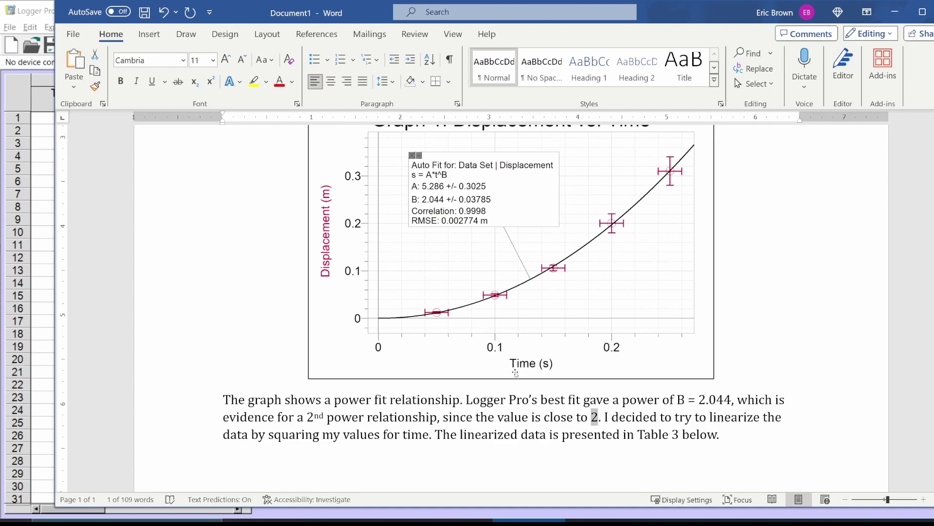
pyautogui.click(737, 429)
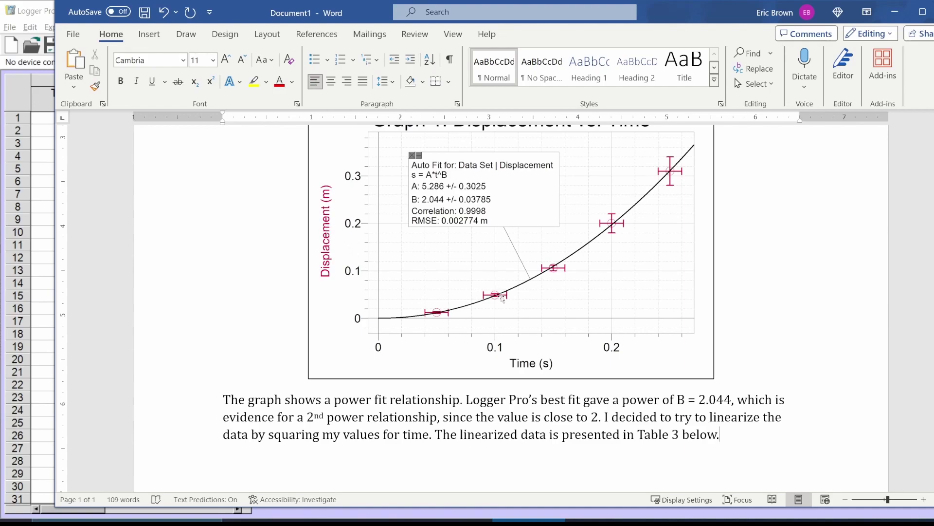
# Switch to the Linearization Example Data.xlsx workbook in Excel
pyautogui.scroll(1, 501, 298)
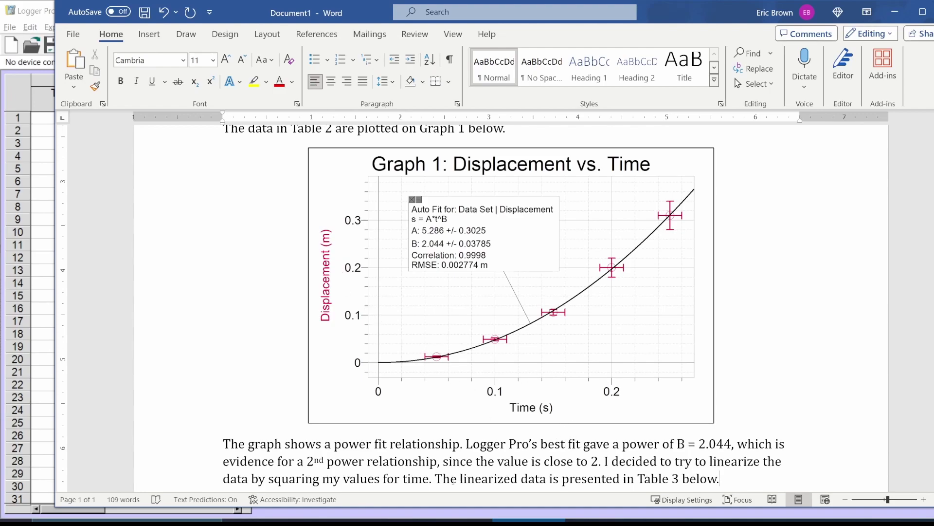
pyautogui.scroll(-1, 438, 329)
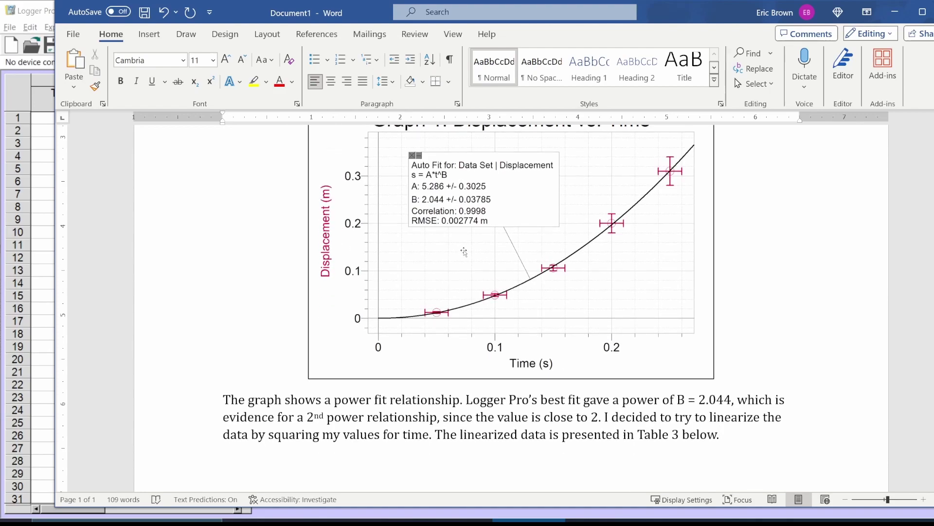
pyautogui.hotkey('alt', 'Tab')
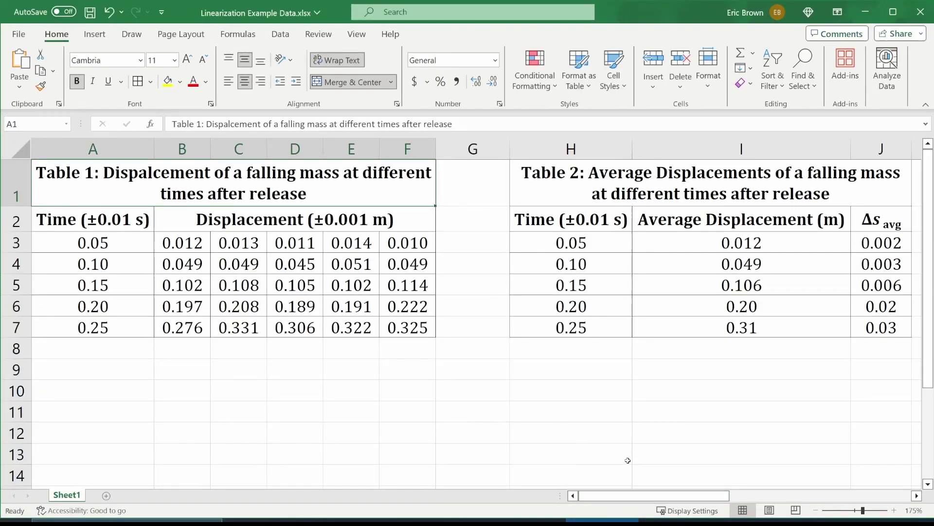
pyautogui.moveTo(606, 495); pyautogui.dragTo(805, 435)
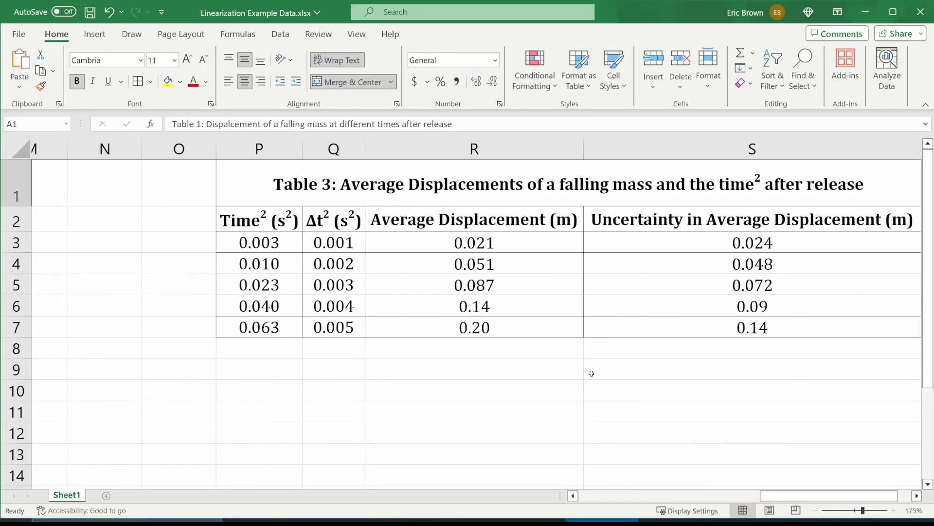
pyautogui.click(538, 357)
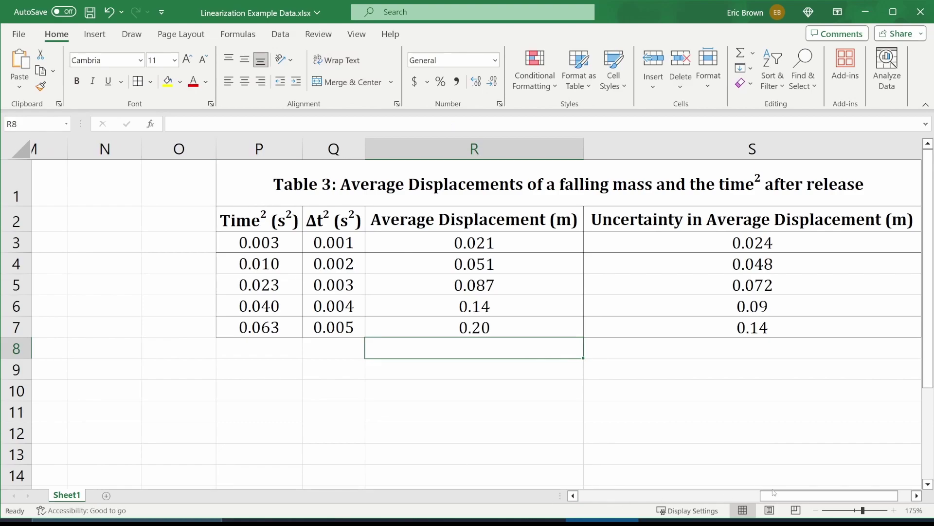
pyautogui.moveTo(773, 493); pyautogui.dragTo(745, 482)
pyautogui.click(214, 242)
pyautogui.scroll(-1, 605, 387)
pyautogui.click(608, 125)
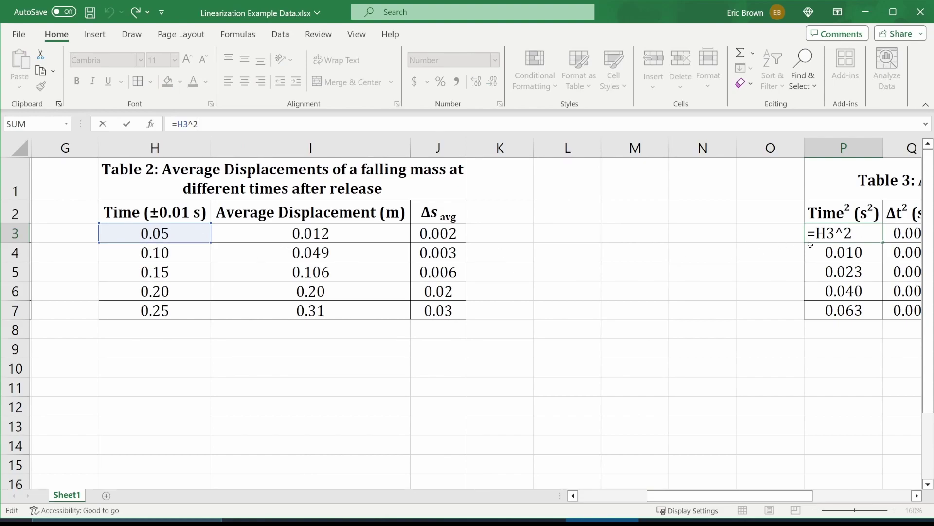
pyautogui.moveTo(711, 496); pyautogui.dragTo(833, 465)
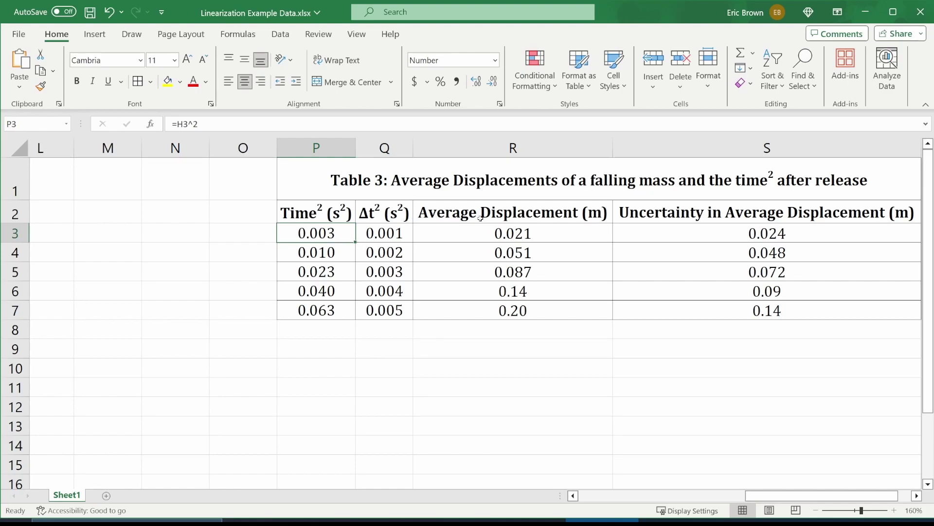
pyautogui.click(510, 189)
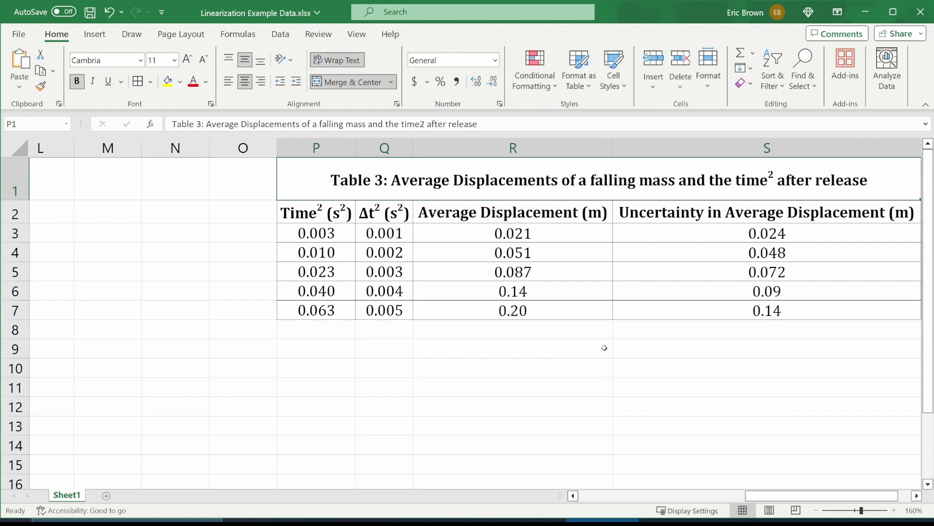
# Check the formula behind the first Δt² value in Q3 without changing it
pyautogui.moveTo(386, 239); pyautogui.dragTo(385, 310)
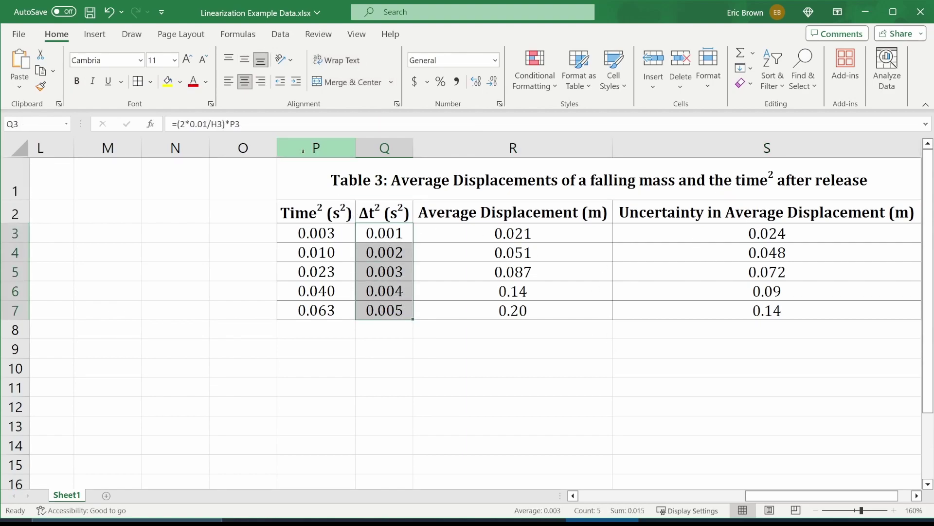
pyautogui.click(275, 124)
pyautogui.moveTo(783, 495); pyautogui.dragTo(745, 492)
pyautogui.hotkey('ctrl', 'Return')
pyautogui.hscroll(3, 773, 445)
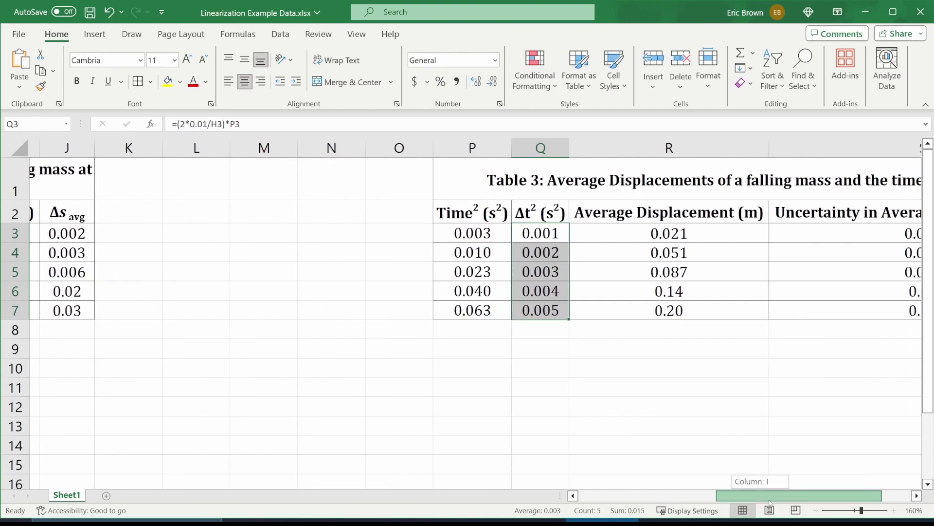
# Select and copy all of Table 3 (P1:S7), then switch back to the Word report
pyautogui.moveTo(492, 177); pyautogui.dragTo(550, 181)
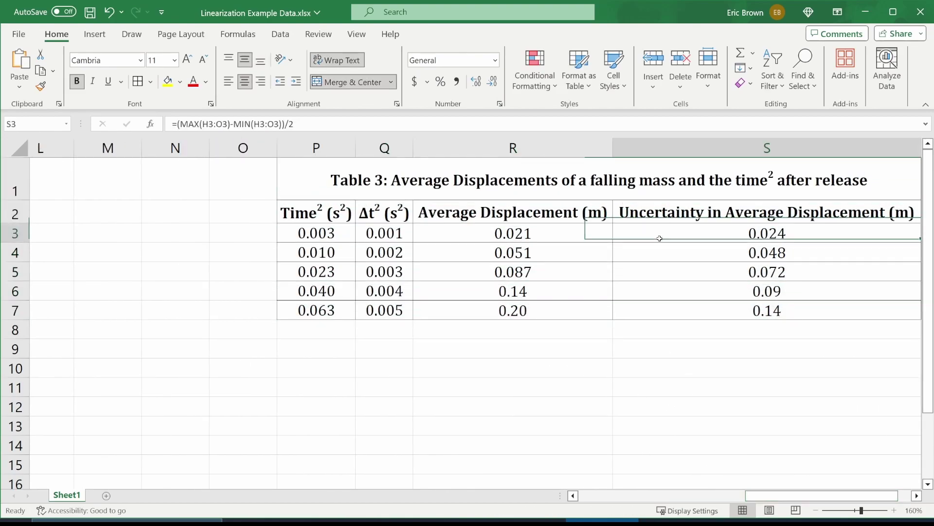
pyautogui.moveTo(660, 185); pyautogui.dragTo(653, 306)
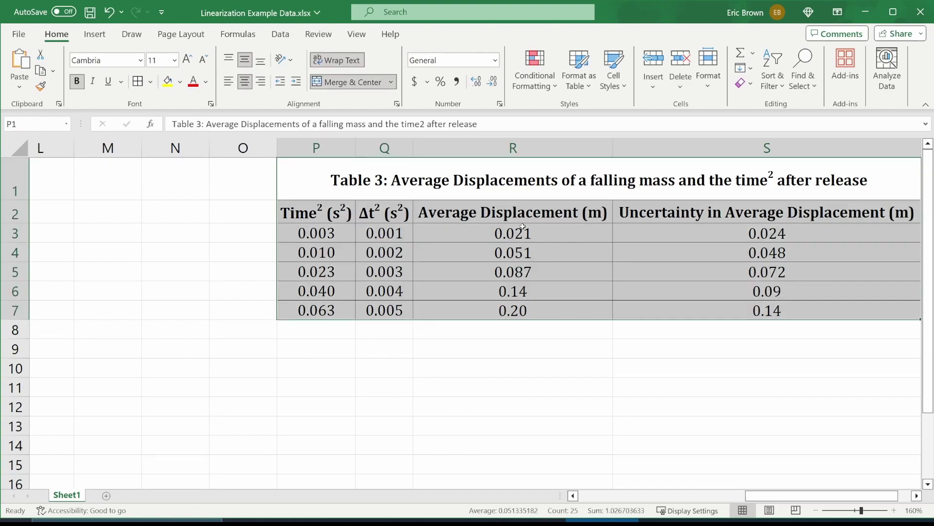
pyautogui.hotkey('ctrl', 'c')
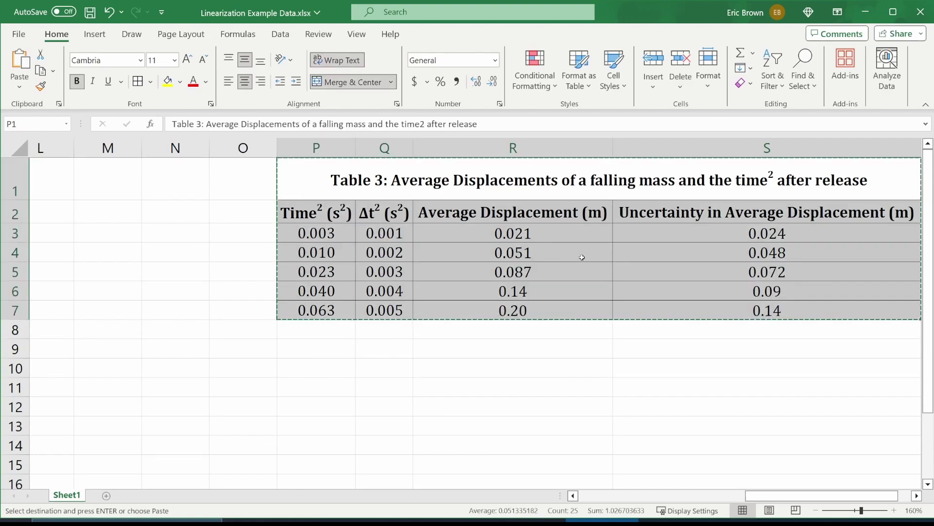
pyautogui.moveTo(529, 522)
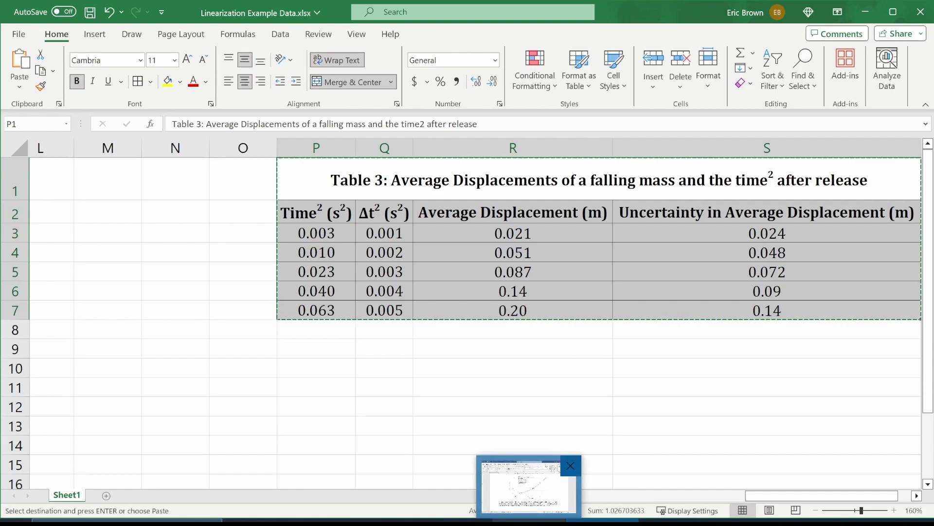
pyautogui.moveTo(453, 183); pyautogui.dragTo(454, 314)
# Paste Table 3 into the Word report on a new line after the linearization paragraph
pyautogui.hotkey('ctrl', 'c')
pyautogui.hotkey('alt', 'Tab')
pyautogui.scroll(-1, 486, 435)
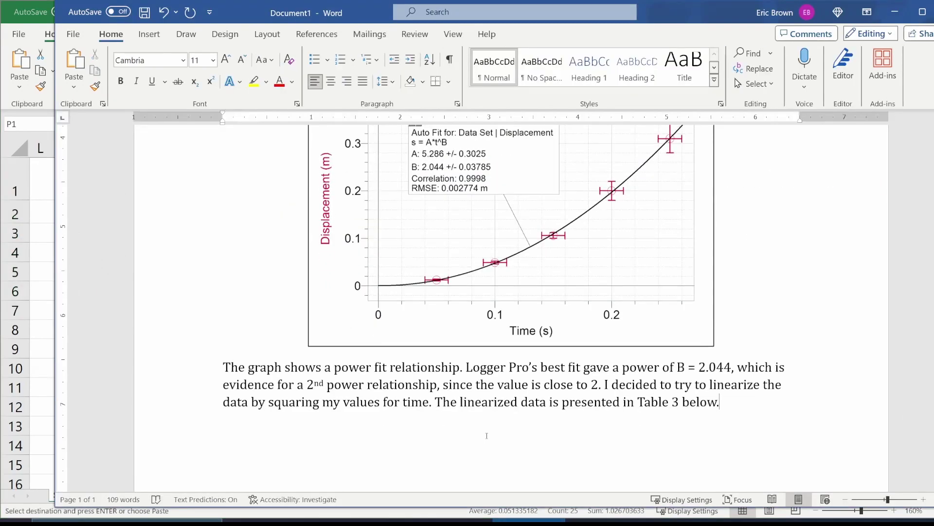
pyautogui.scroll(-1, 486, 435)
pyautogui.press('Return')
pyautogui.hotkey('ctrl', 'v')
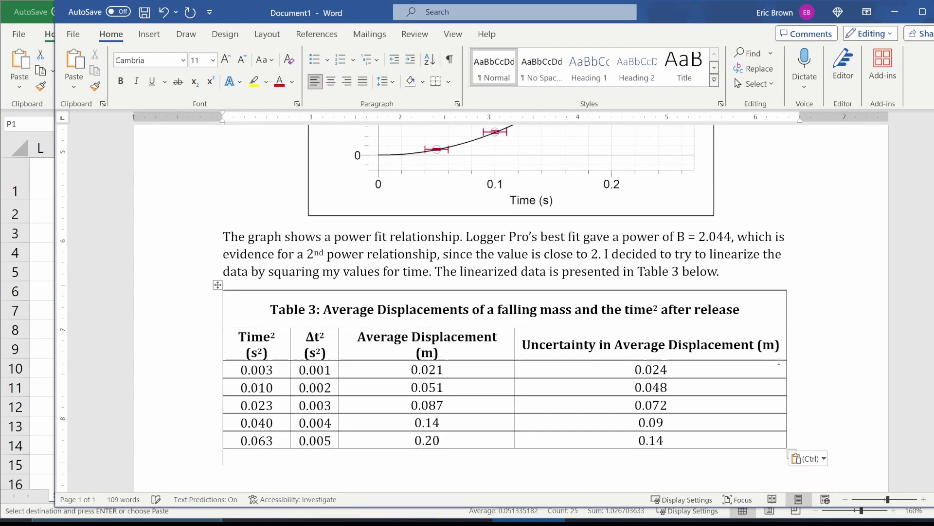
# Autofit the Time² and Δt² columns so their headers fit on one line
pyautogui.click(354, 362)
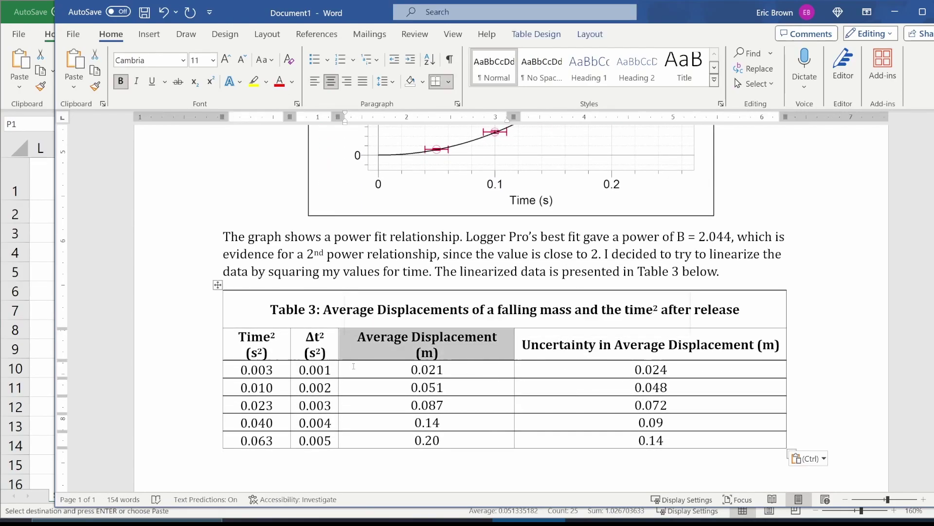
pyautogui.click(354, 366)
pyautogui.doubleClick(339, 370)
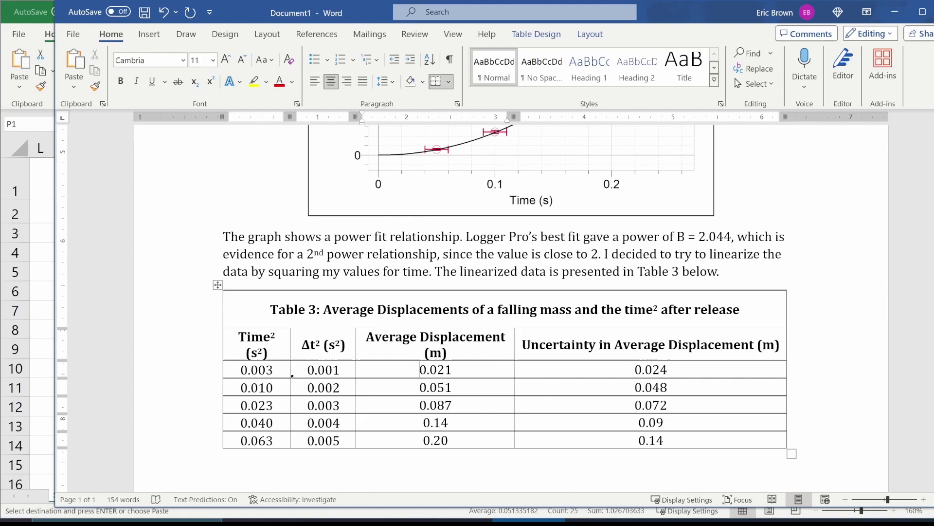
pyautogui.doubleClick(291, 374)
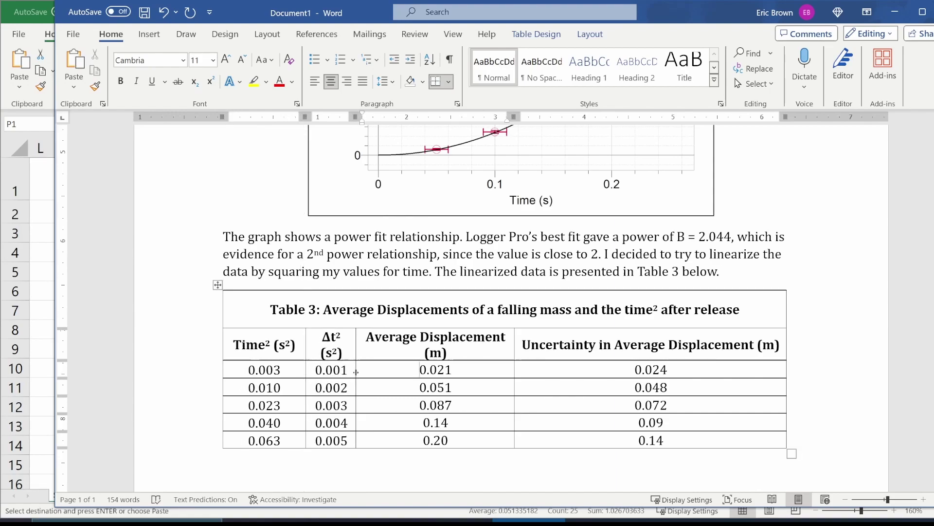
pyautogui.doubleClick(356, 371)
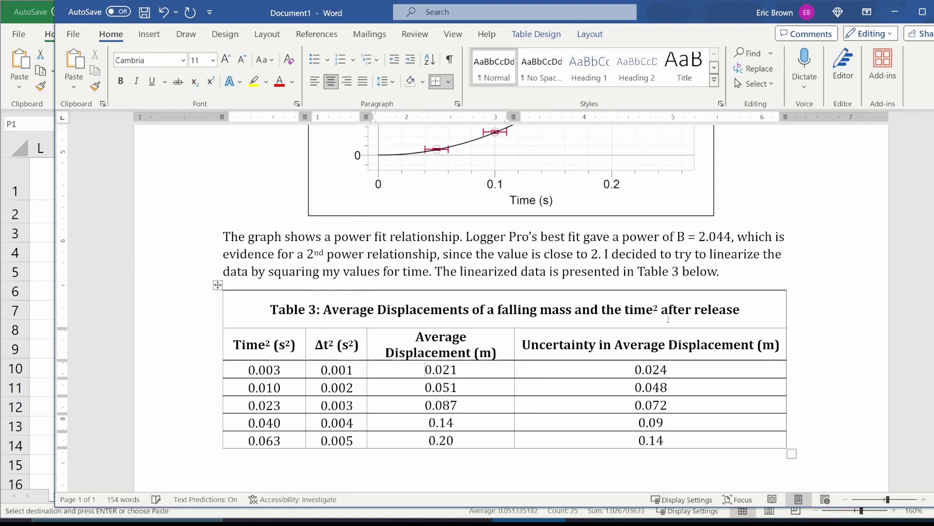
pyautogui.scroll(-2, 705, 370)
pyautogui.click(738, 407)
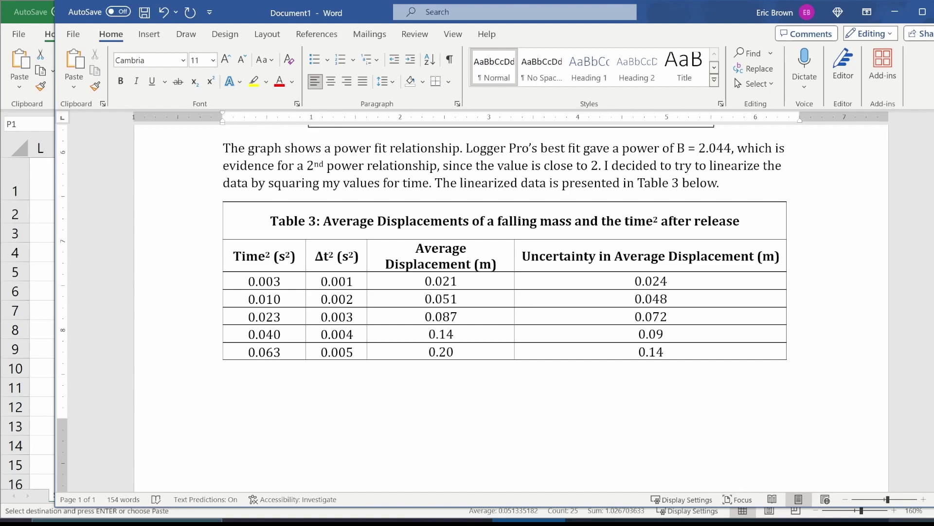
pyautogui.hotkey('alt', 'Tab')
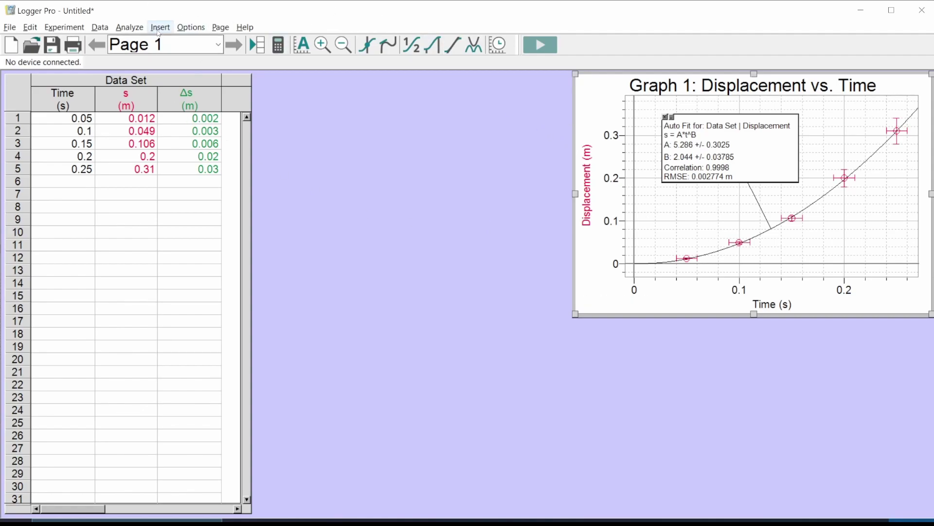
# Start a new manual data column named Time²
pyautogui.click(100, 28)
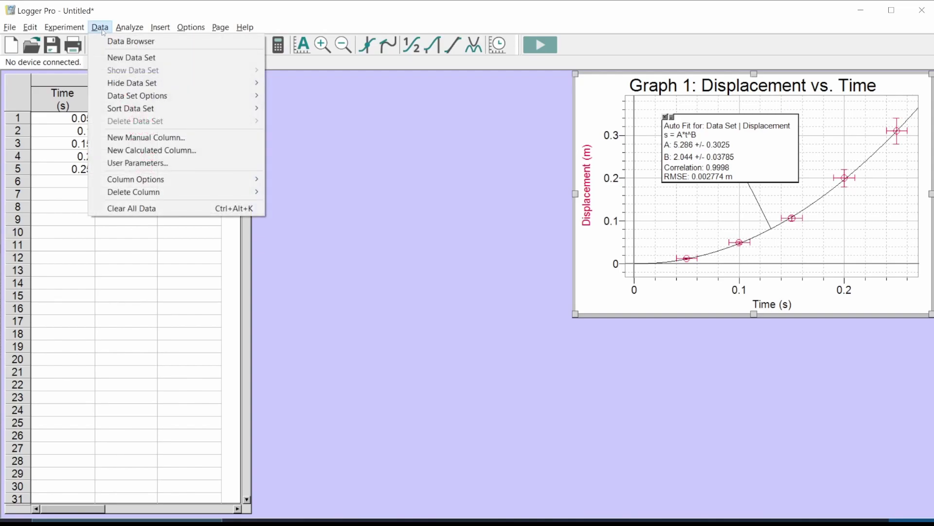
pyautogui.click(169, 139)
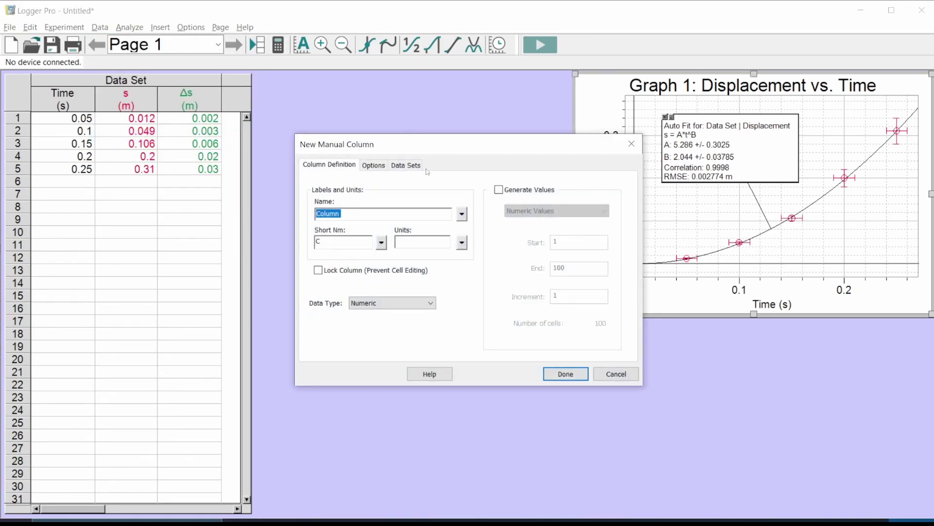
pyautogui.write('Time')
pyautogui.click(461, 214)
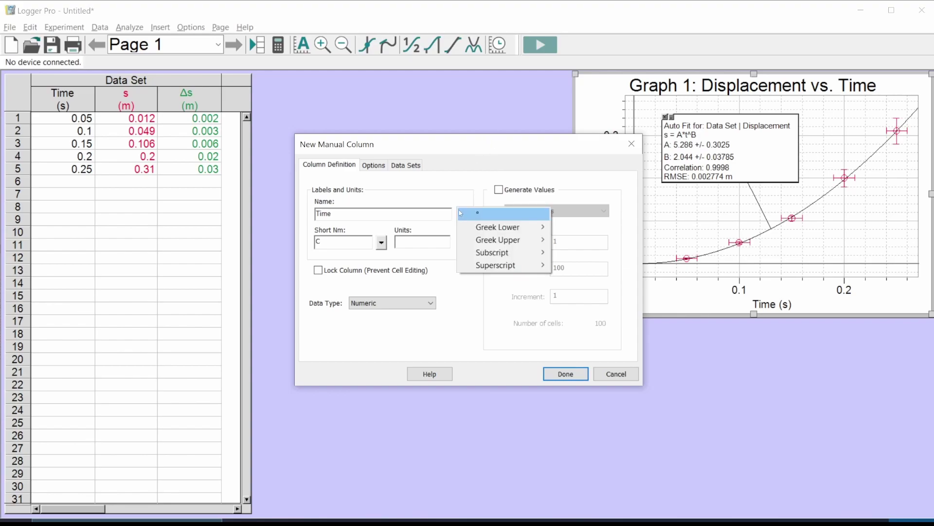
pyautogui.moveTo(535, 265)
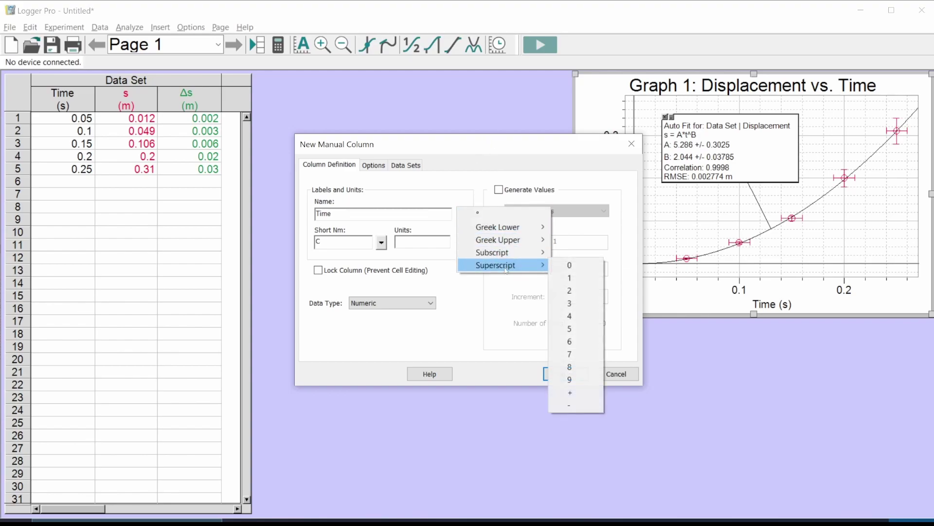
pyautogui.click(585, 292)
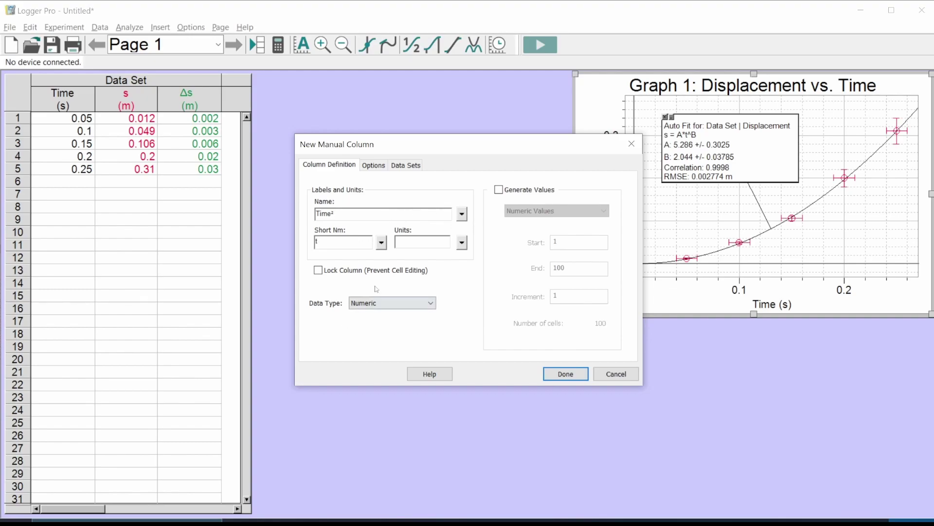
# Add a superscript 2 to the short name, set units to s², and create the column
pyautogui.click(380, 243)
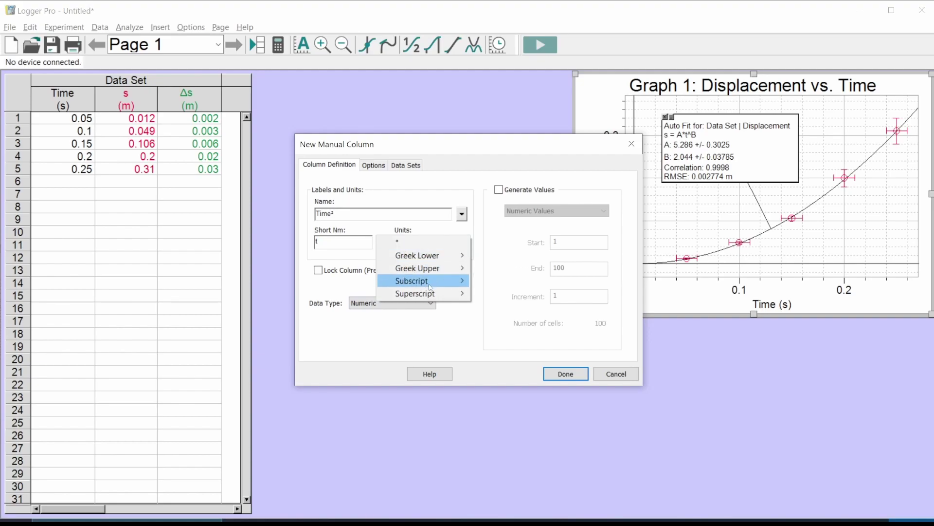
pyautogui.moveTo(434, 294)
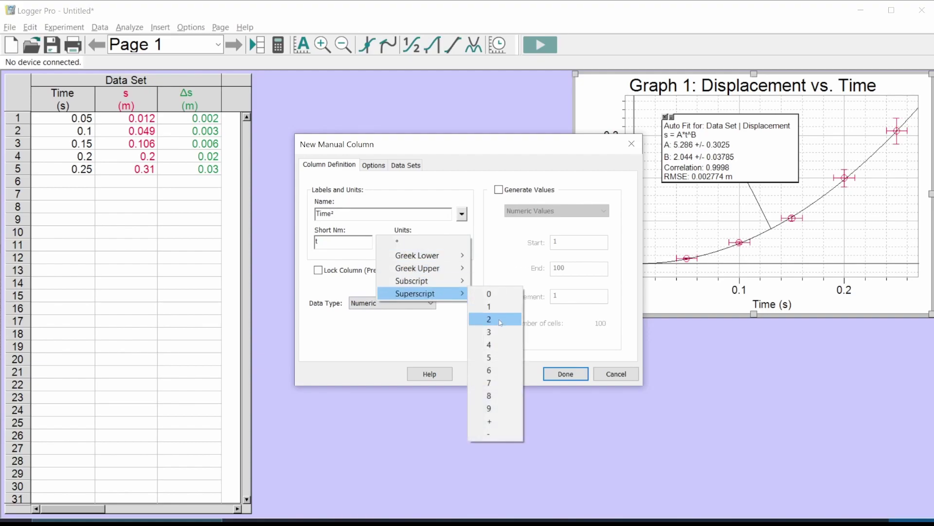
pyautogui.click(501, 320)
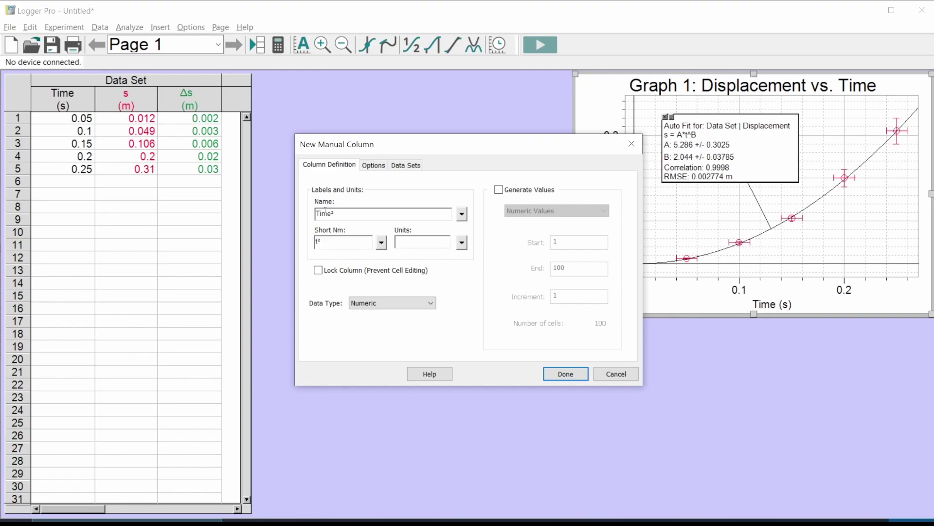
pyautogui.write('s')
pyautogui.click(462, 244)
pyautogui.moveTo(506, 293)
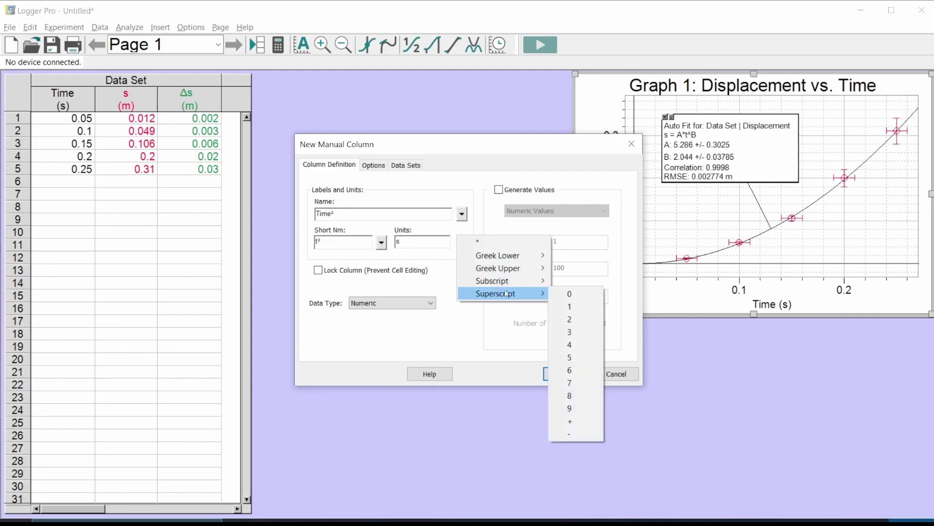
pyautogui.click(570, 319)
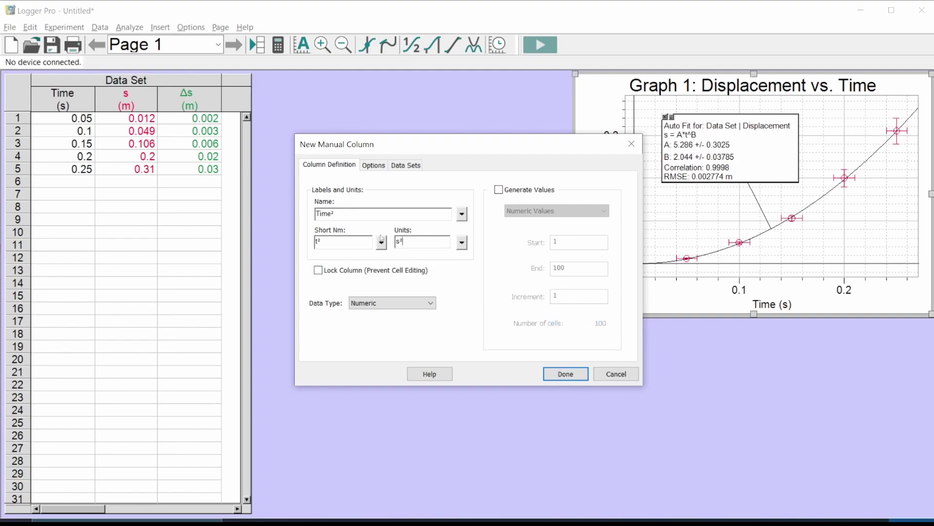
pyautogui.click(570, 374)
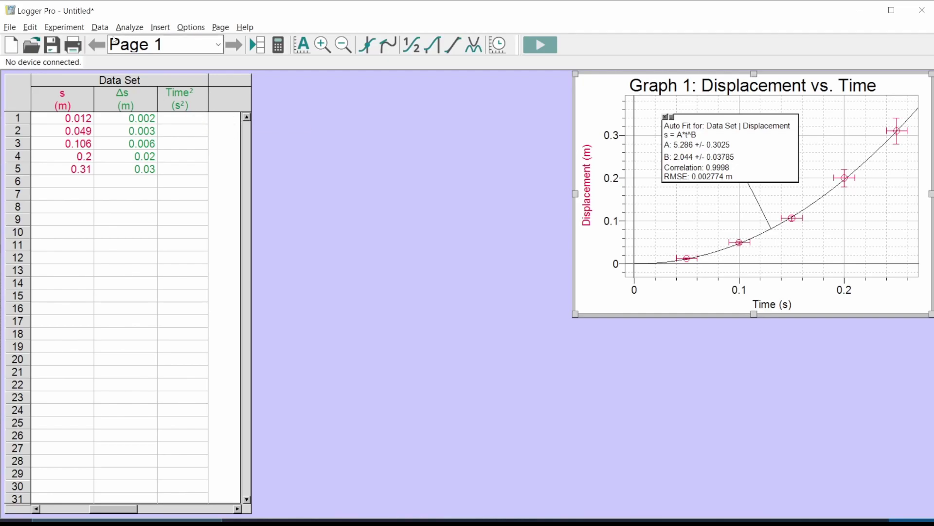
# Add a manual column named 'Time^2 uncertainty' with short name Δt² built from Greek and superscript characters
pyautogui.click(95, 29)
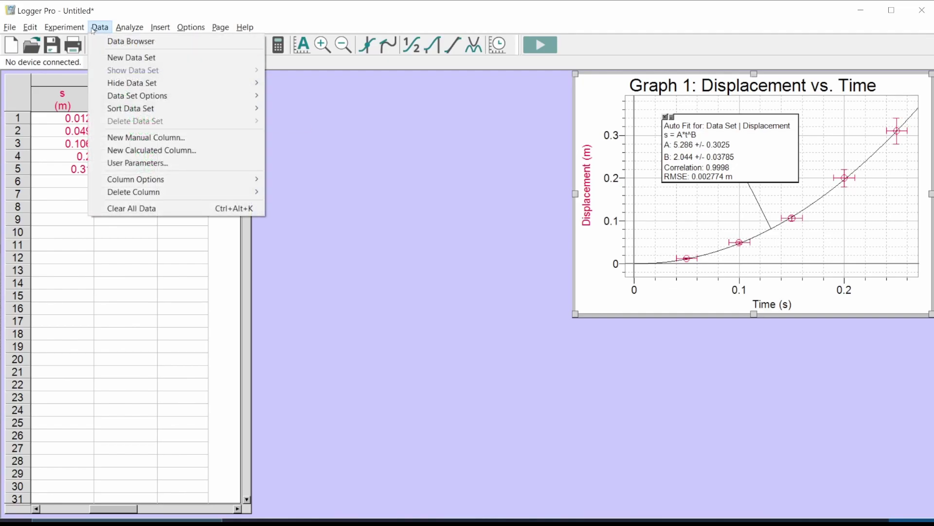
pyautogui.click(154, 138)
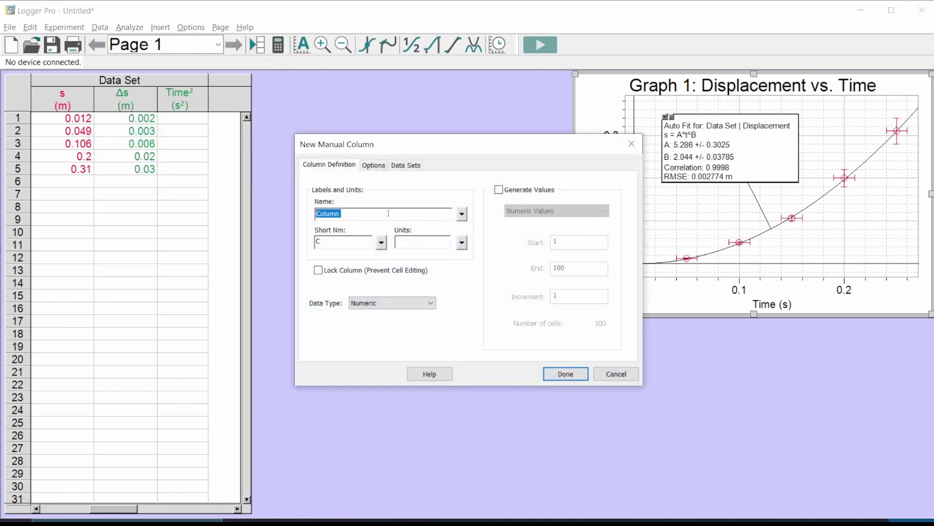
pyautogui.write('Time^2 uncertainty')
pyautogui.press('Tab')
pyautogui.click(384, 245)
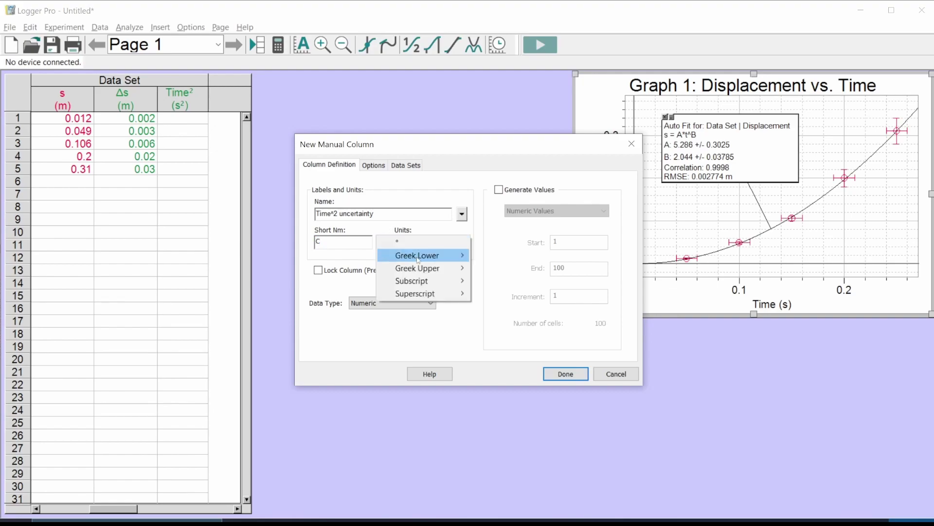
pyautogui.moveTo(418, 258)
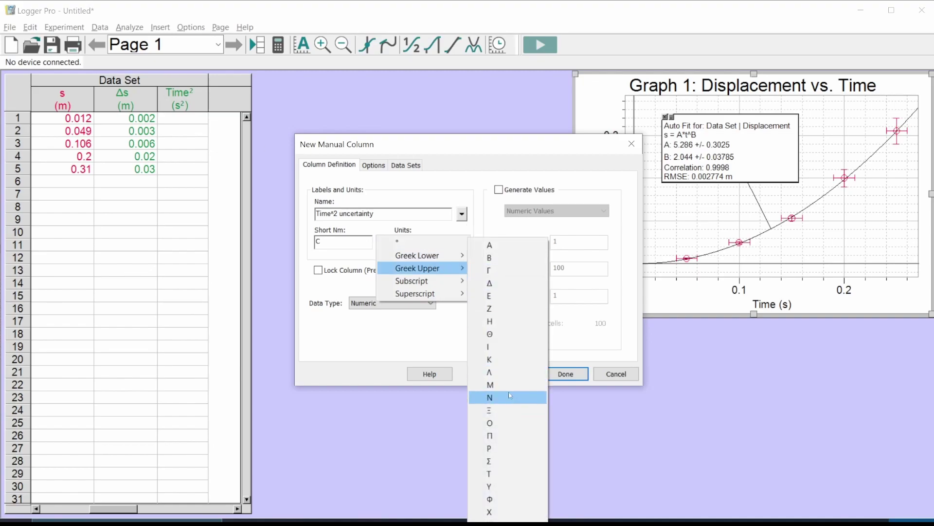
pyautogui.click(491, 284)
pyautogui.write('t')
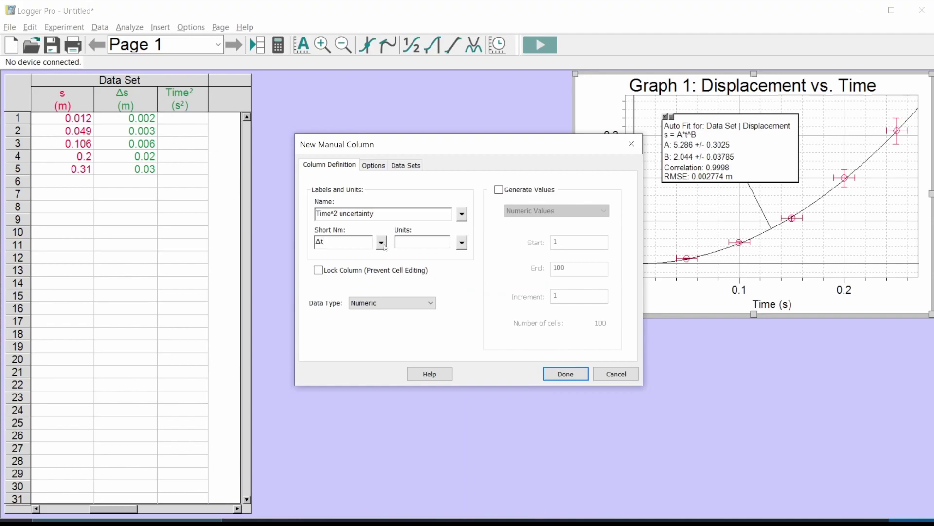
pyautogui.click(382, 242)
pyautogui.moveTo(417, 296)
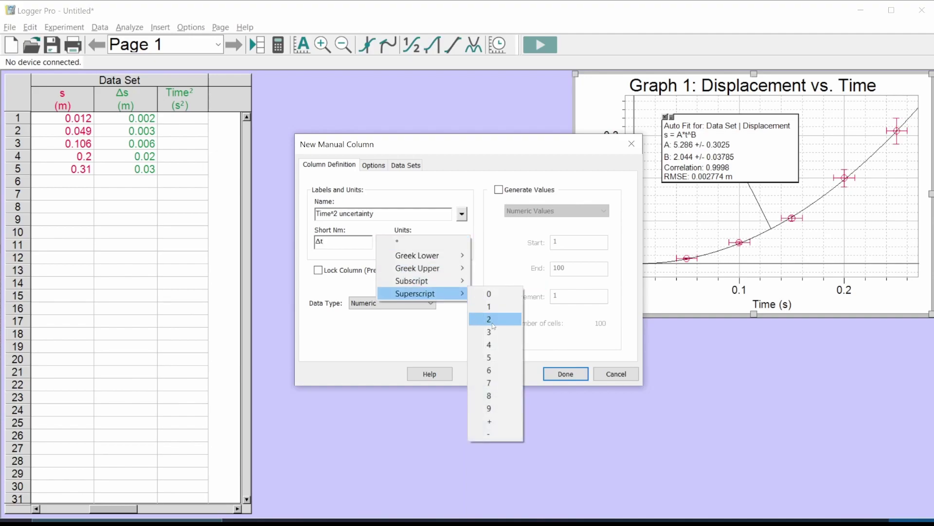
pyautogui.click(490, 319)
pyautogui.click(564, 371)
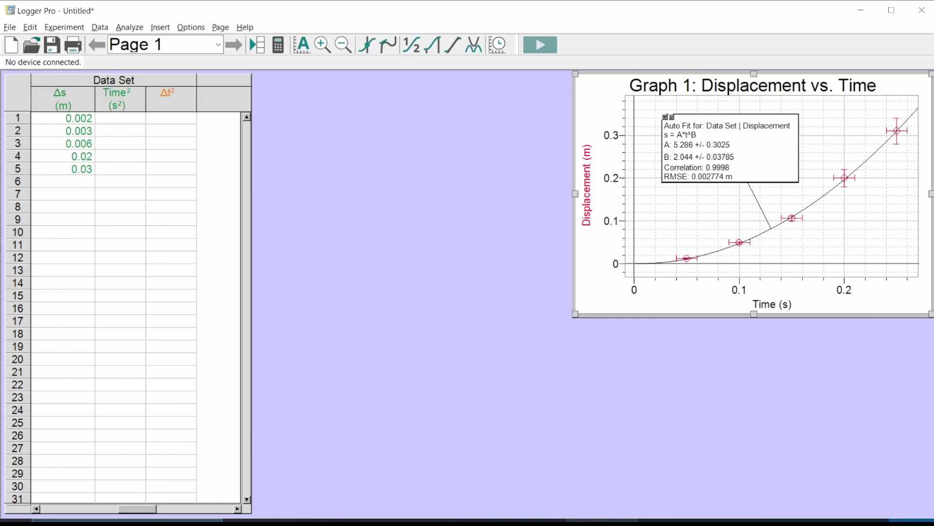
# Copy the five Time² and Δt² values from Excel cells P3:Q7
pyautogui.click(614, 477)
pyautogui.click(375, 319)
pyautogui.moveTo(316, 233); pyautogui.dragTo(393, 310)
pyautogui.hotkey('ctrl', 'v')
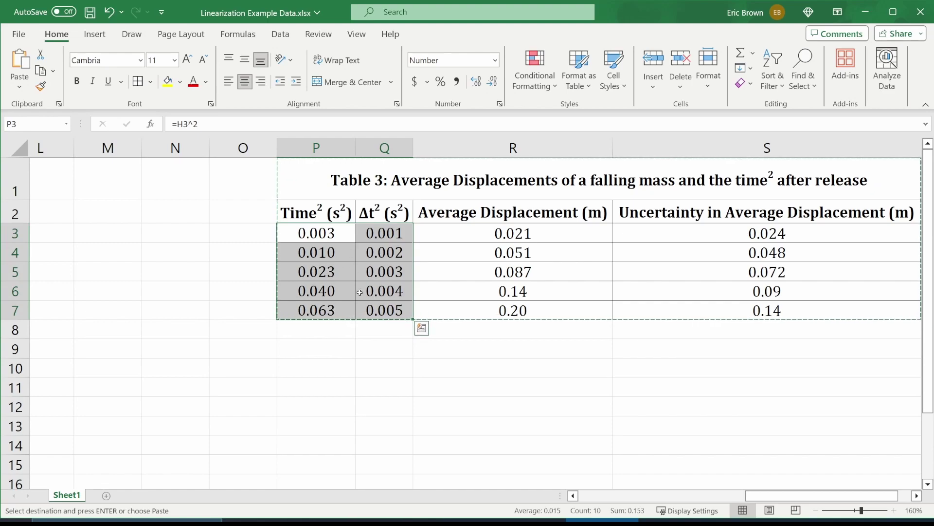
pyautogui.hotkey('ctrl', 'c')
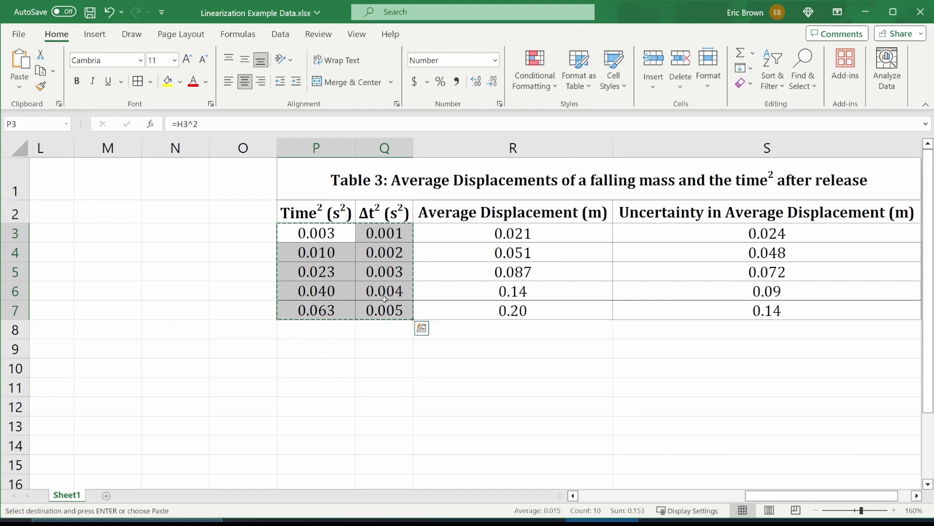
# Paste the Time² (0.003–0.063 s²) and Δt² (0.001–0.005) values into the Logger Pro table
pyautogui.click(905, 521)
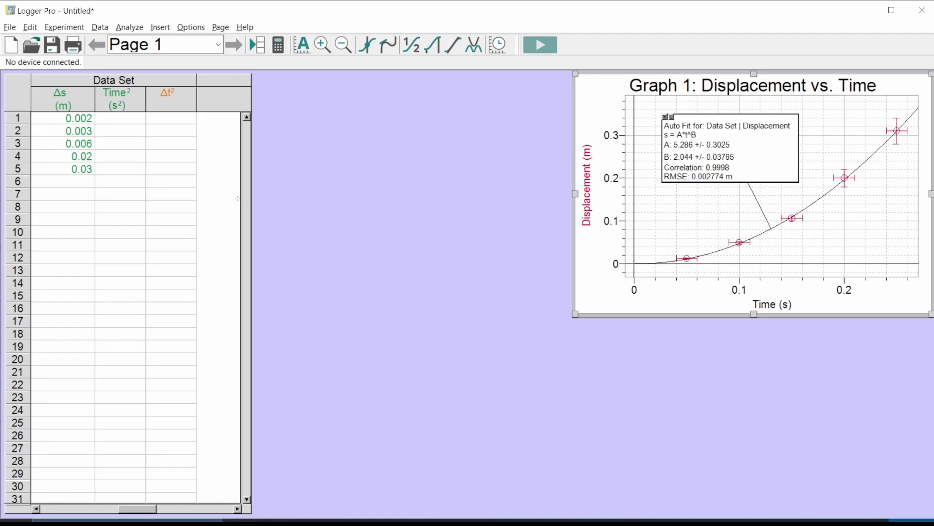
pyautogui.click(116, 118)
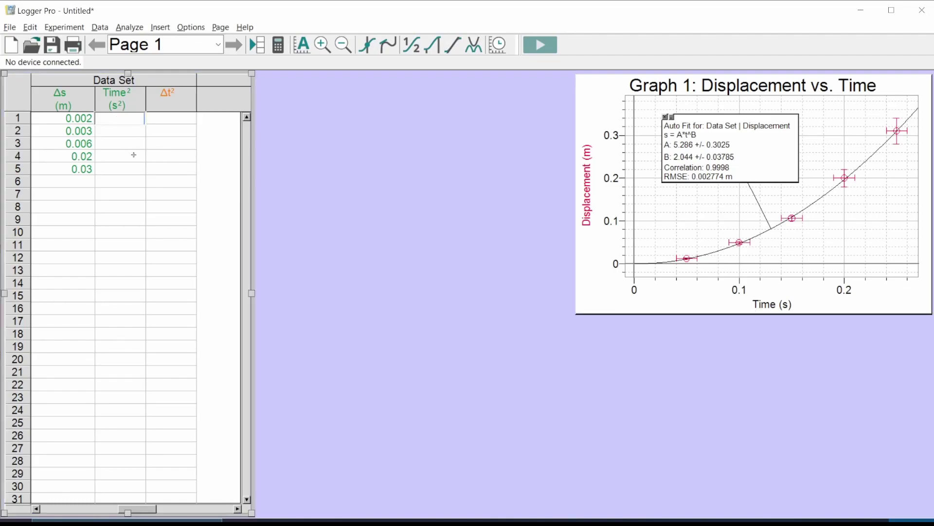
pyautogui.hotkey('ctrl', 'v')
pyautogui.click(182, 208)
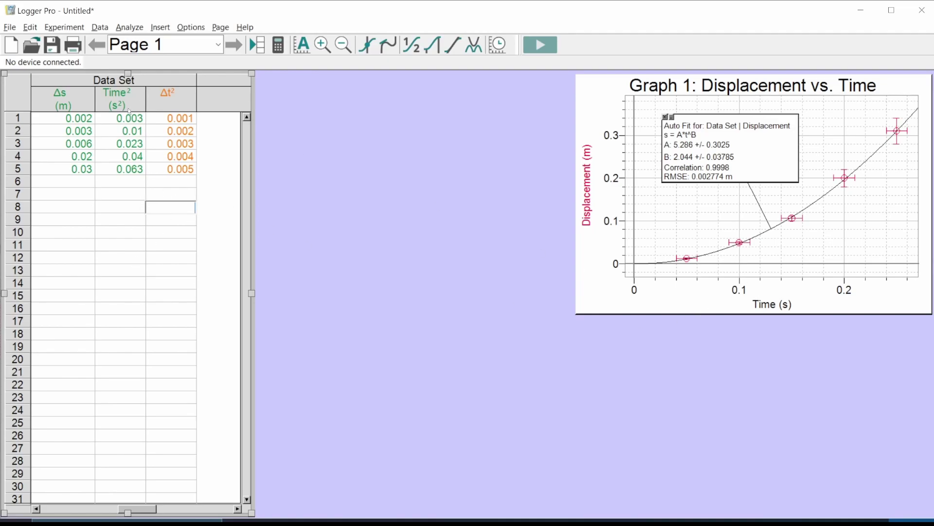
# Enlarge Graph 1 down and to the left across the page
pyautogui.click(593, 301)
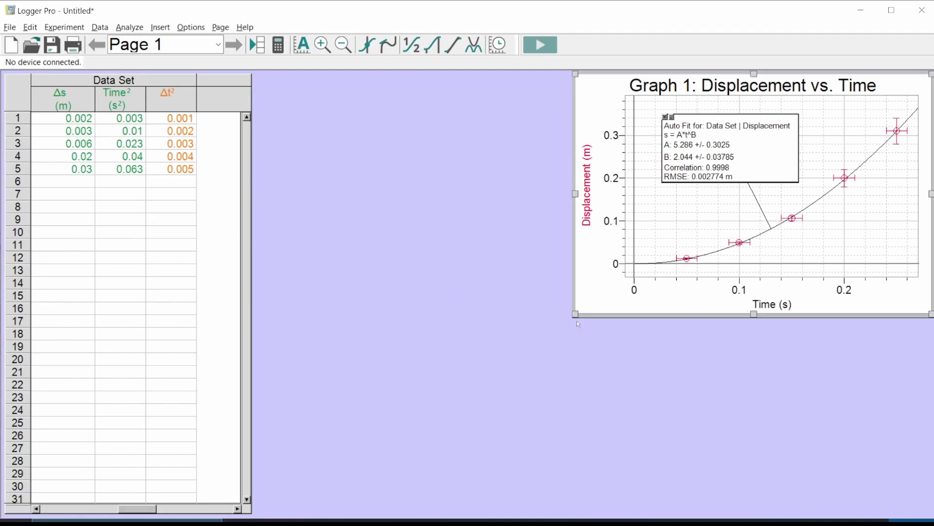
pyautogui.click(570, 346)
pyautogui.moveTo(577, 316); pyautogui.dragTo(282, 480)
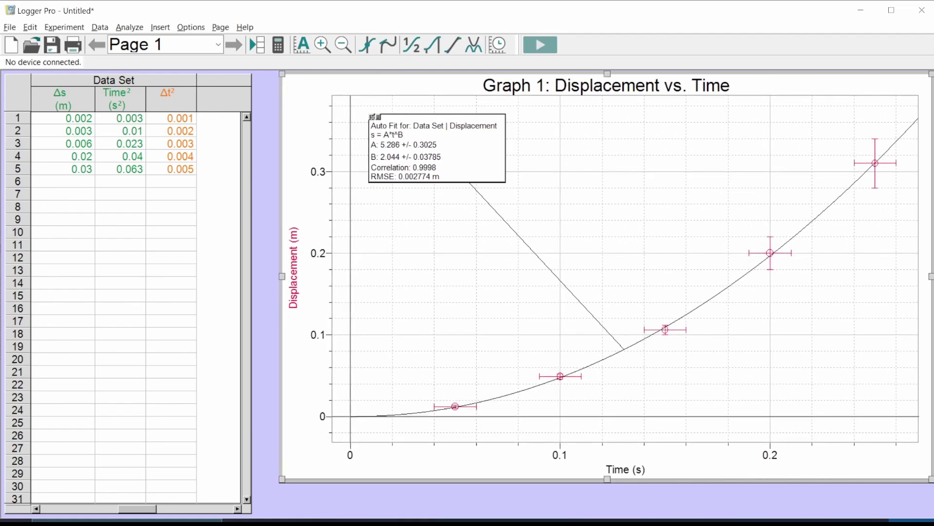
# Remove the power-law fit and plot Time² on the horizontal axis
pyautogui.click(373, 117)
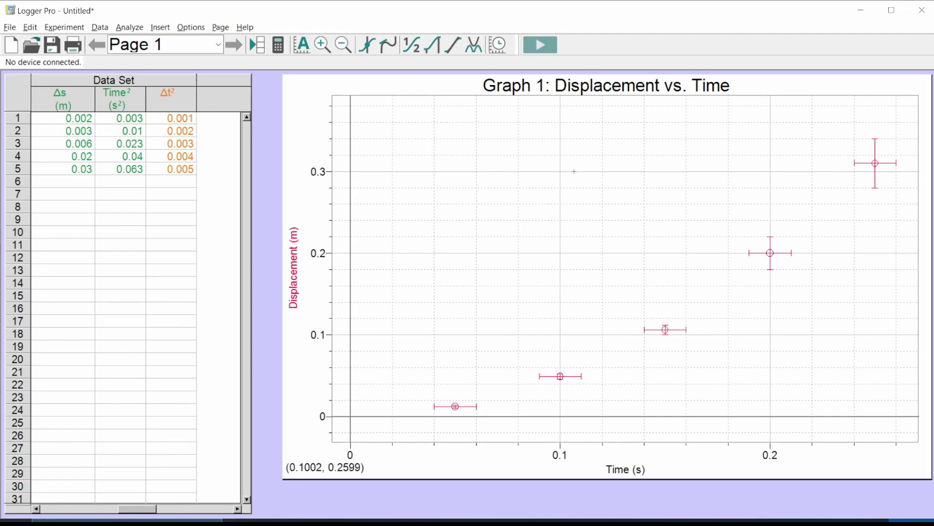
pyautogui.click(635, 471)
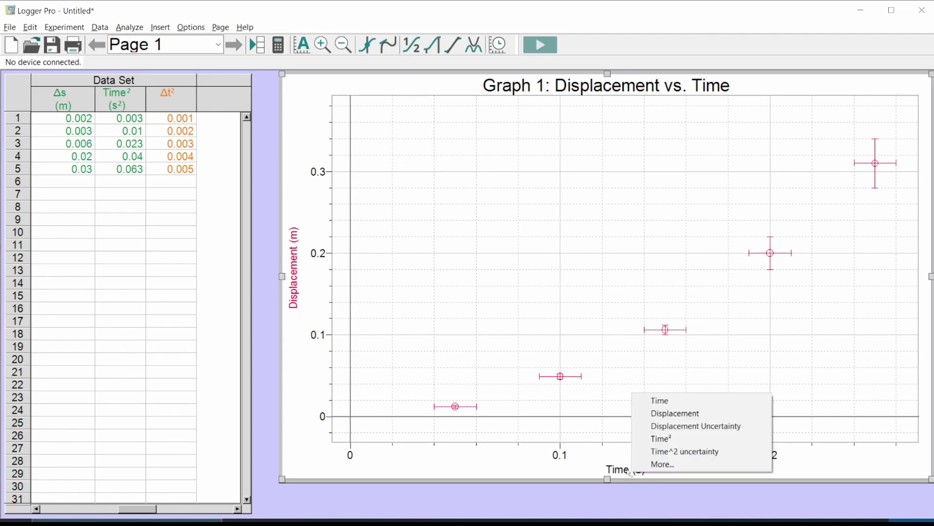
pyautogui.click(297, 273)
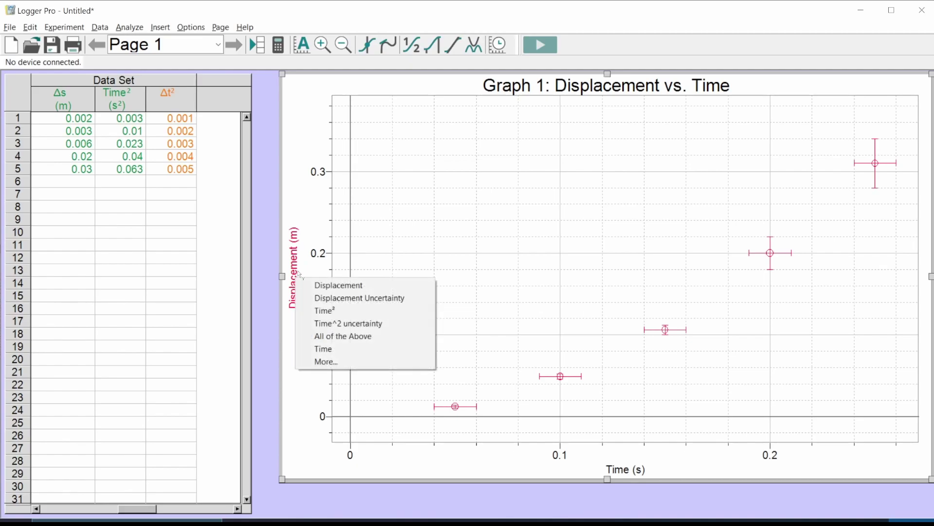
pyautogui.click(299, 275)
pyautogui.click(636, 471)
pyautogui.click(544, 348)
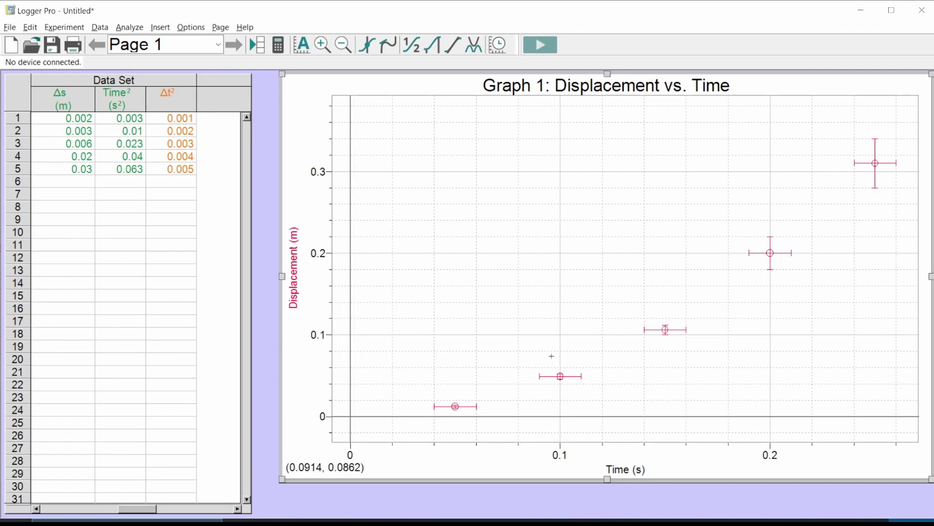
pyautogui.click(626, 472)
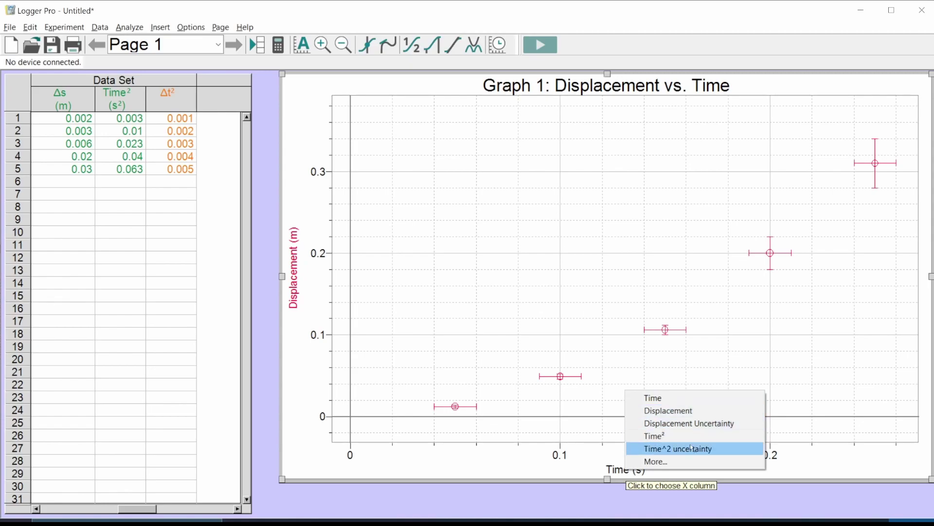
pyautogui.click(700, 411)
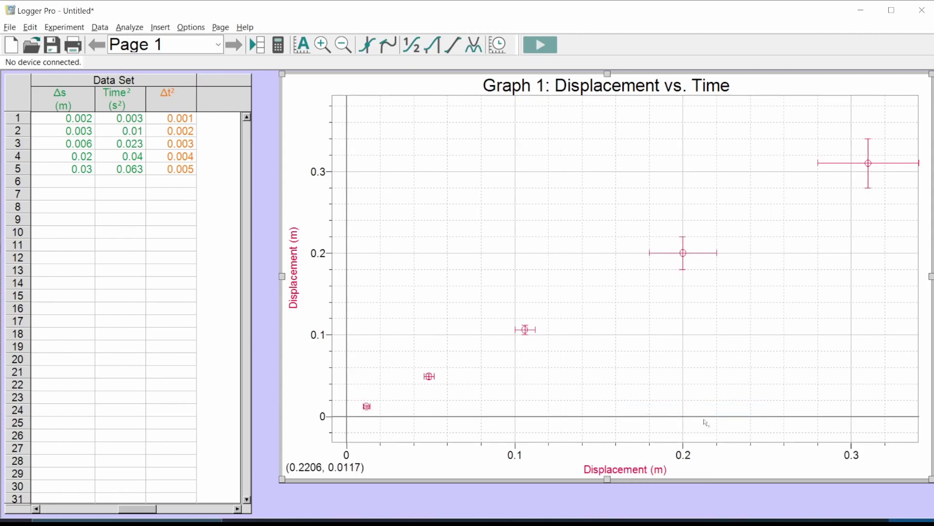
pyautogui.click(653, 468)
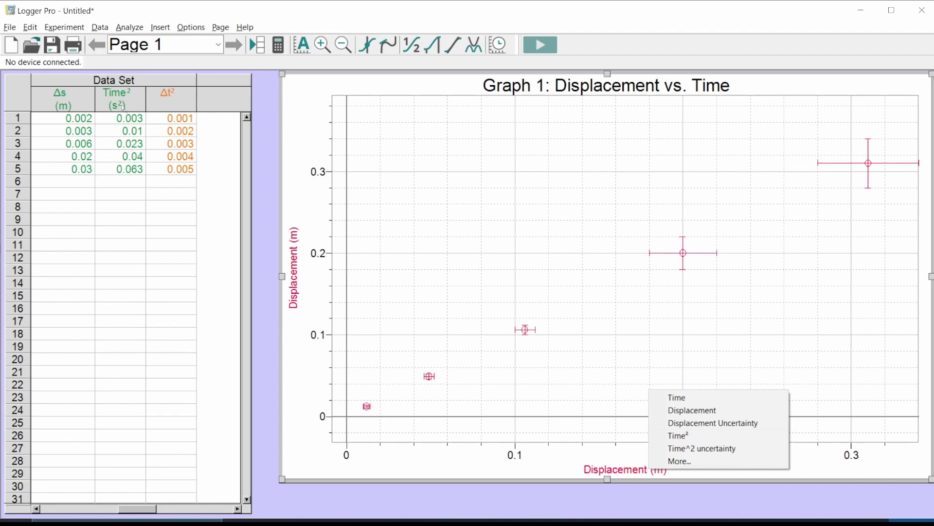
pyautogui.click(685, 437)
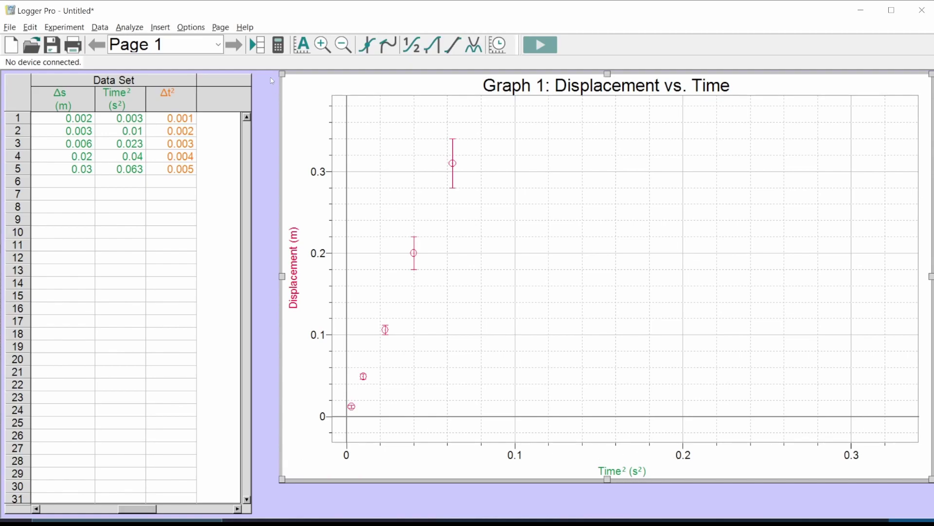
# Autoscale the graph and zoom out so the axes extend past zero
pyautogui.click(302, 44)
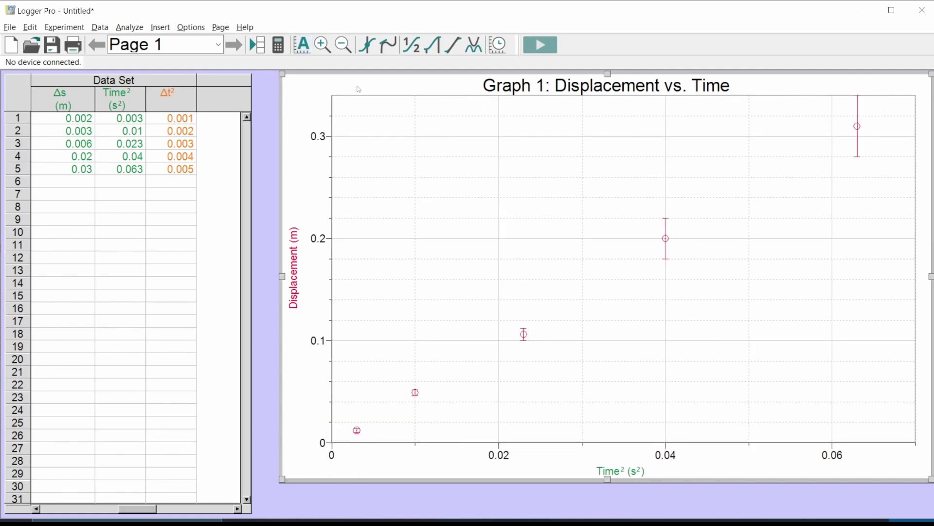
pyautogui.click(346, 51)
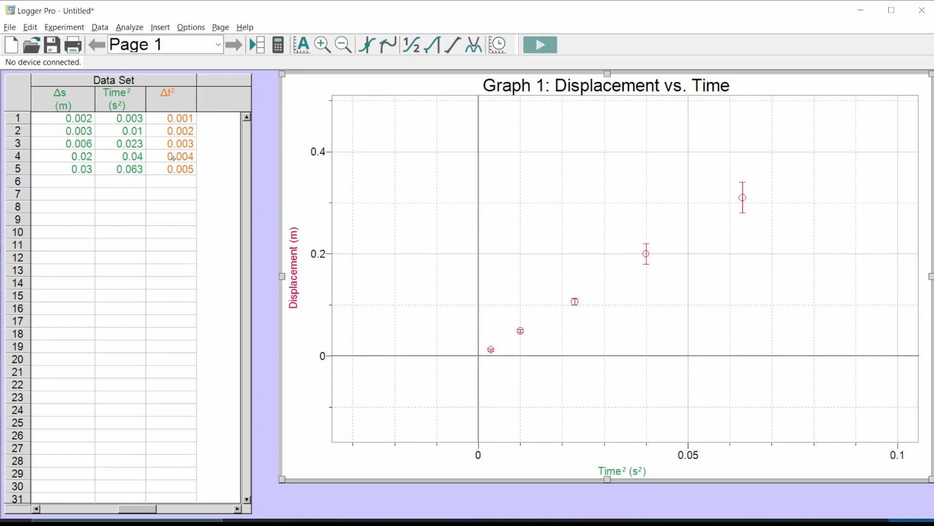
pyautogui.click(178, 193)
pyautogui.click(181, 116)
pyautogui.click(162, 186)
pyautogui.click(130, 111)
# Turn on Time² error bars sized from the 'Data Set|Time^2 uncertainty' column
pyautogui.doubleClick(122, 99)
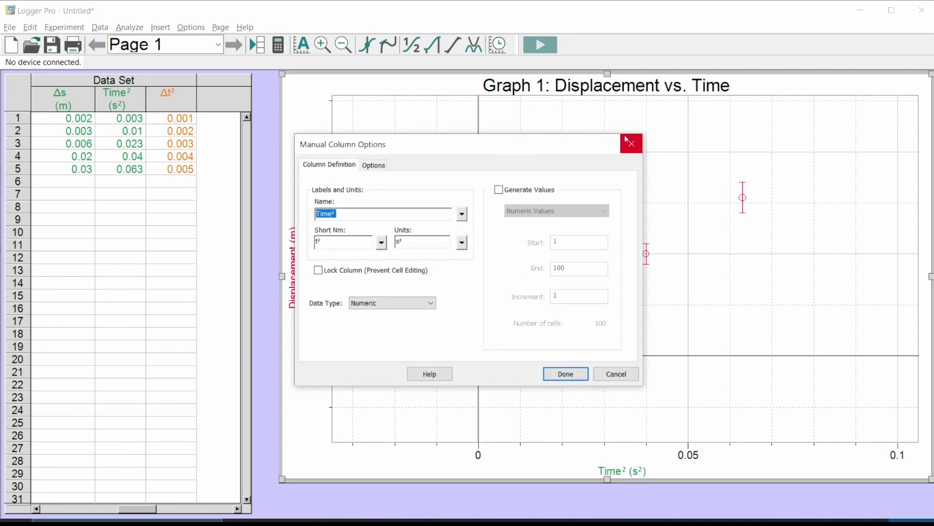
pyautogui.click(631, 143)
pyautogui.rightClick(126, 104)
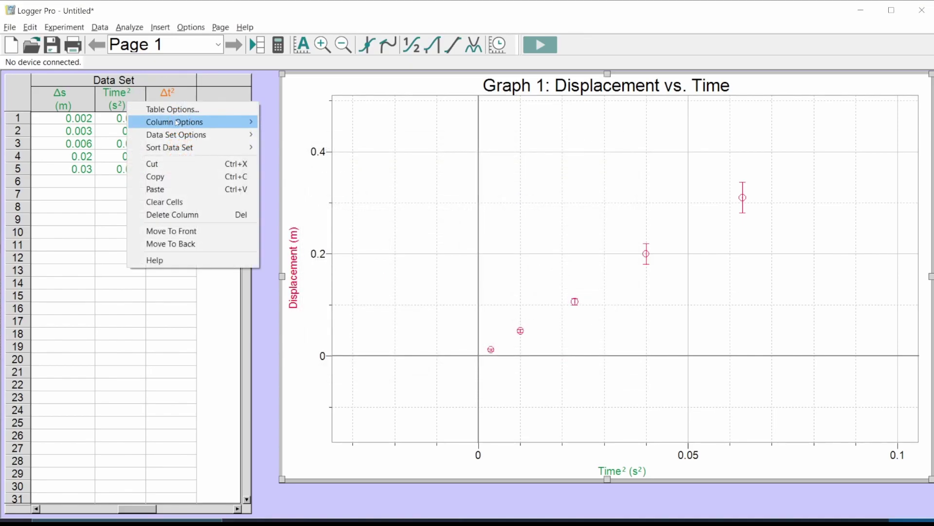
pyautogui.click(94, 196)
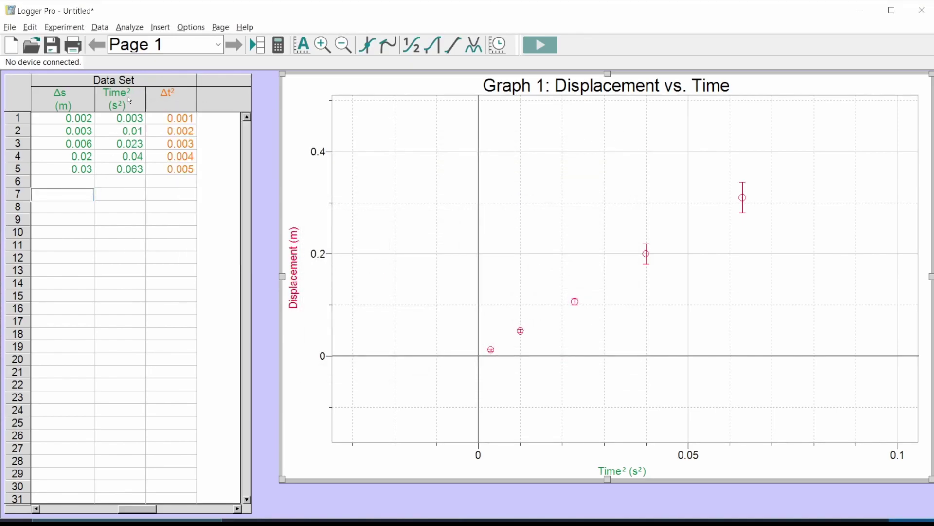
pyautogui.doubleClick(128, 99)
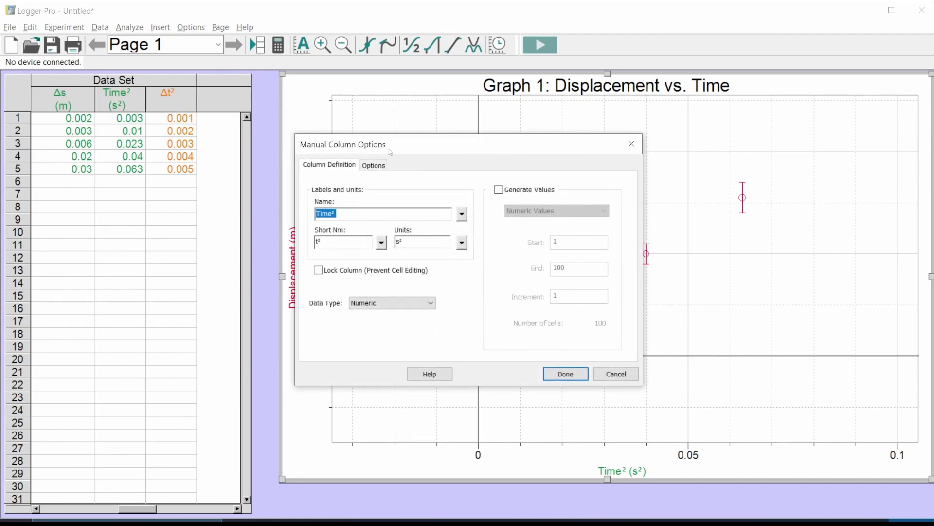
pyautogui.click(383, 166)
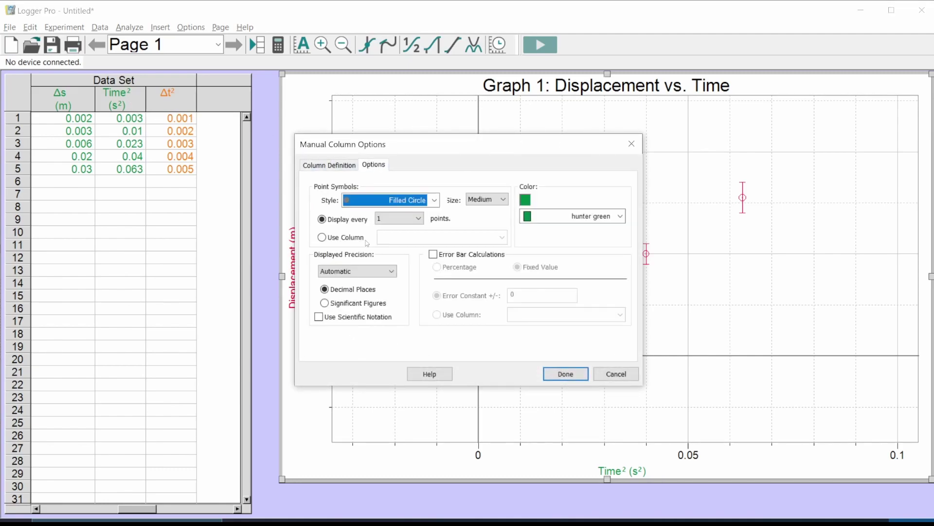
pyautogui.click(432, 254)
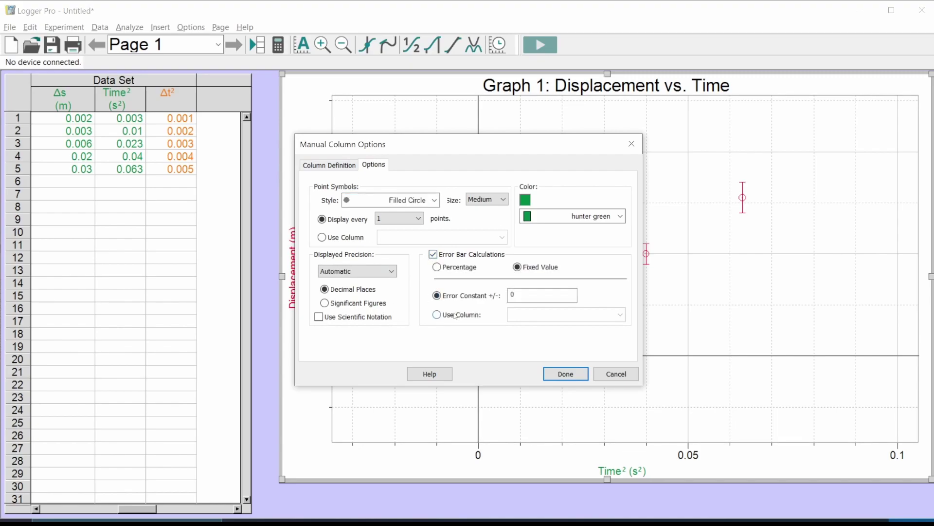
pyautogui.click(436, 314)
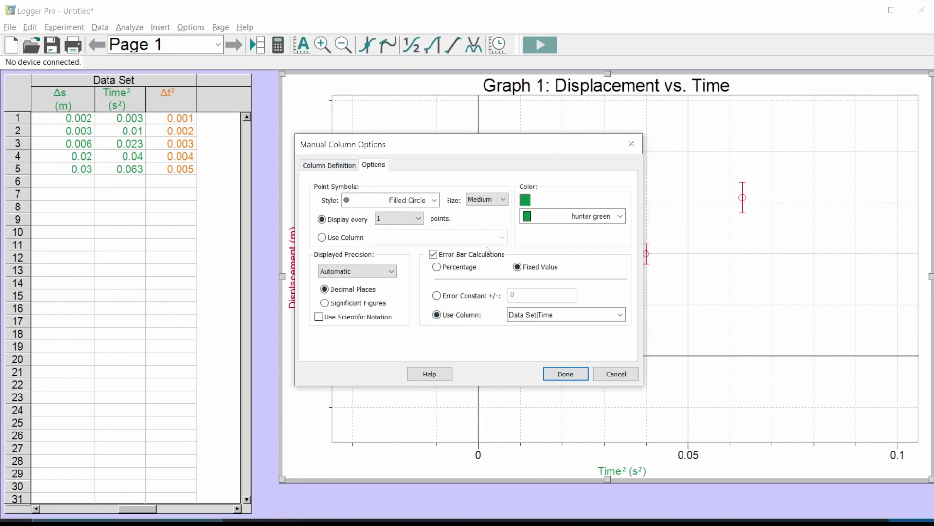
pyautogui.click(550, 315)
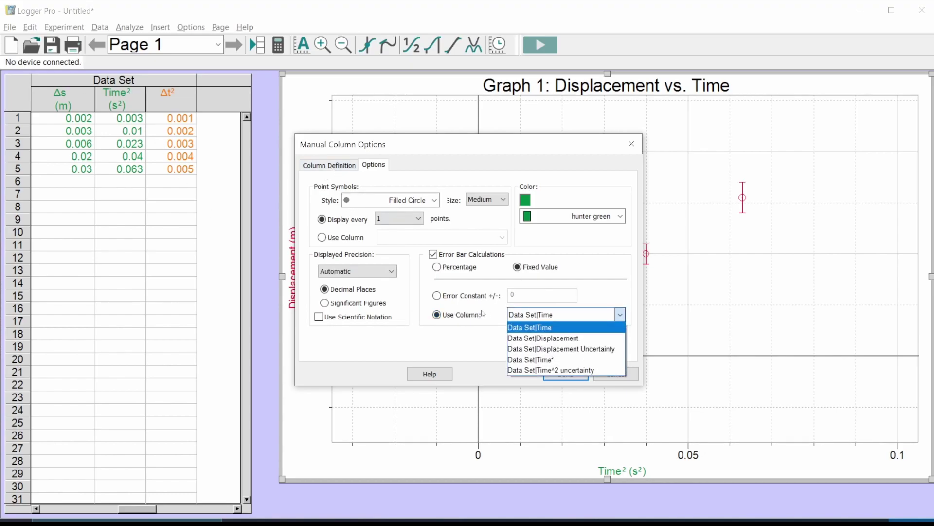
pyautogui.click(571, 370)
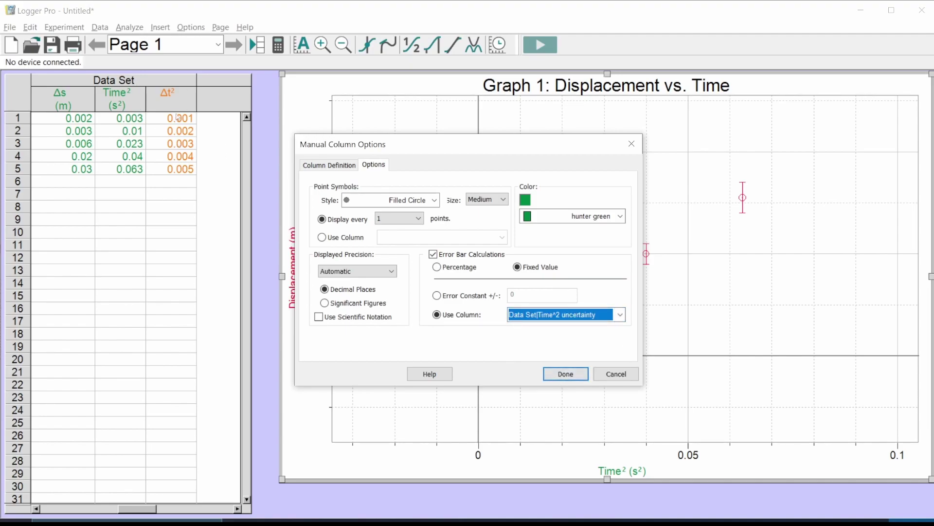
pyautogui.click(577, 378)
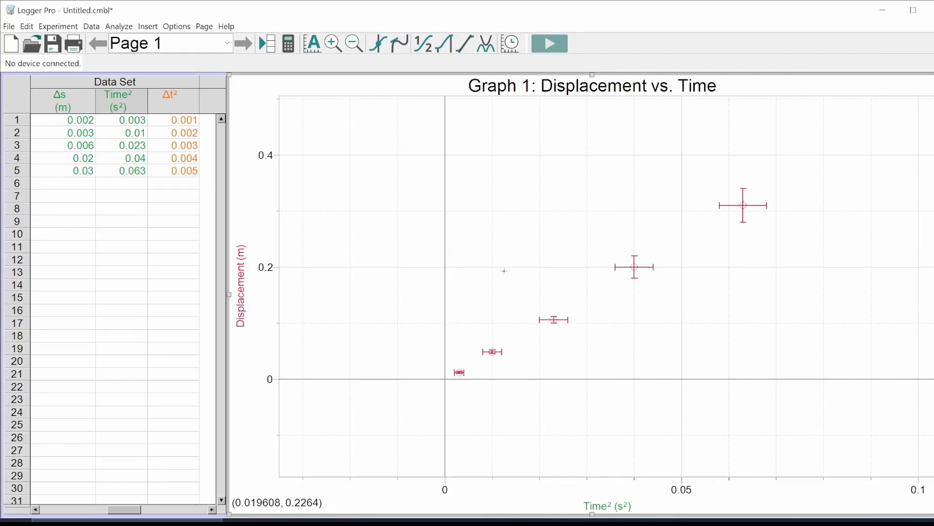
# Recheck the Time² column's error bar settings and close the dialog keeping them
pyautogui.doubleClick(118, 98)
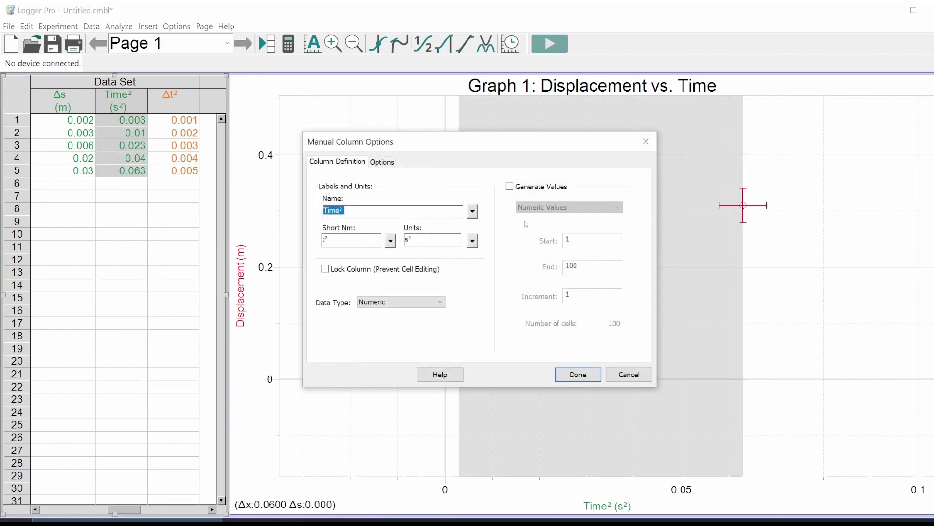
pyautogui.click(382, 162)
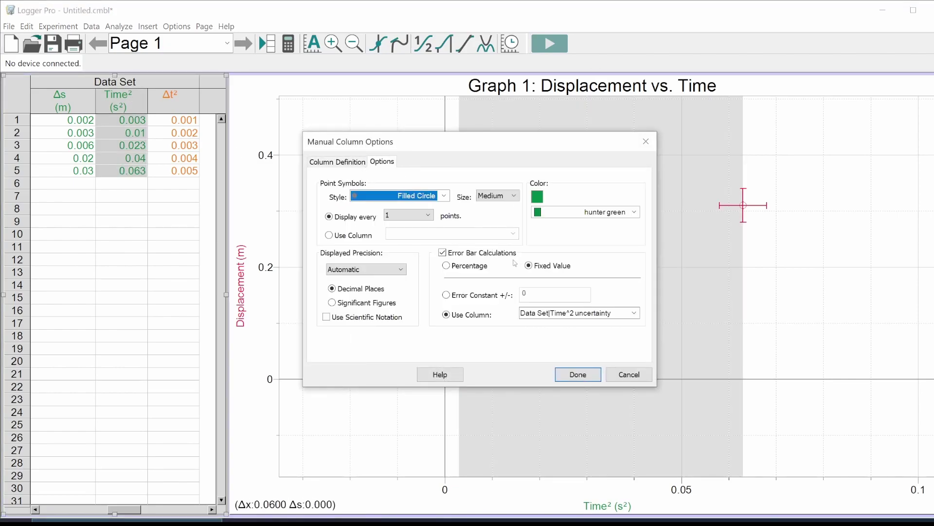
pyautogui.click(590, 377)
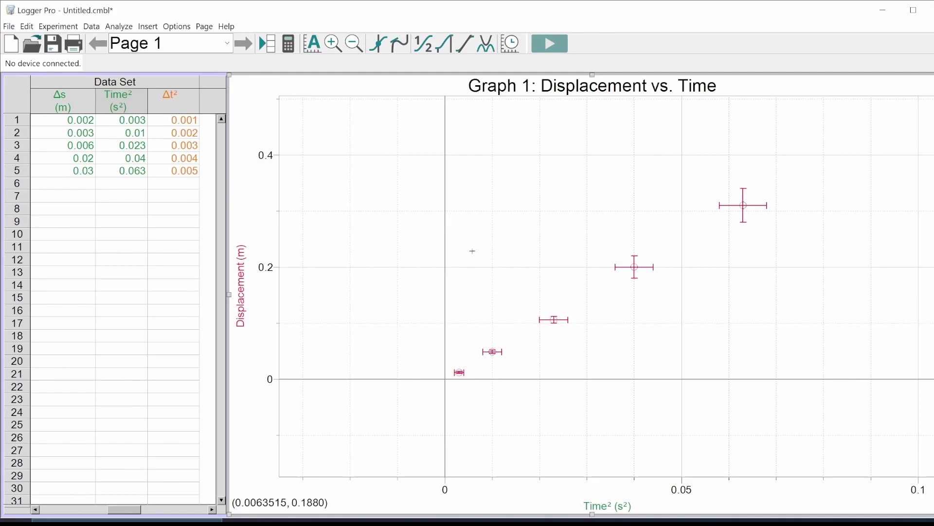
# Add a linear fit and stretch its range across the data to the graph's right edge
pyautogui.click(464, 45)
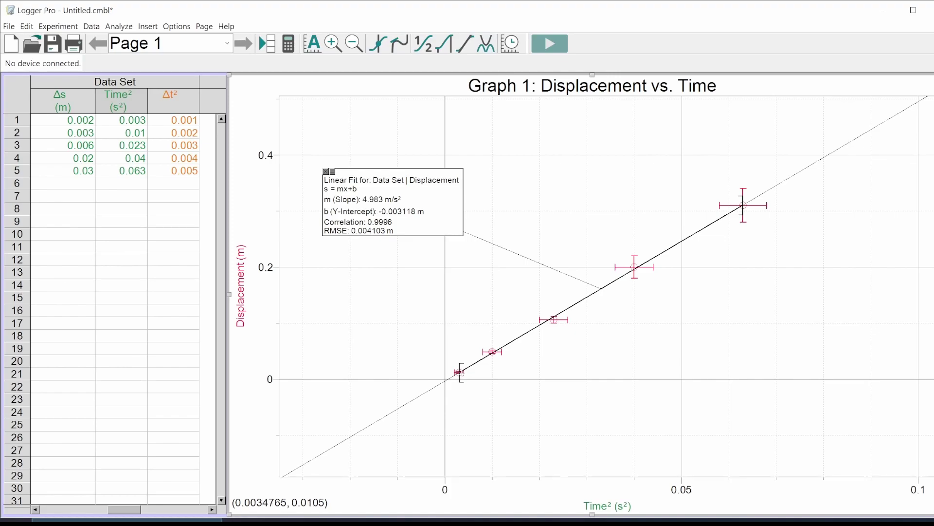
pyautogui.moveTo(461, 373); pyautogui.dragTo(451, 355)
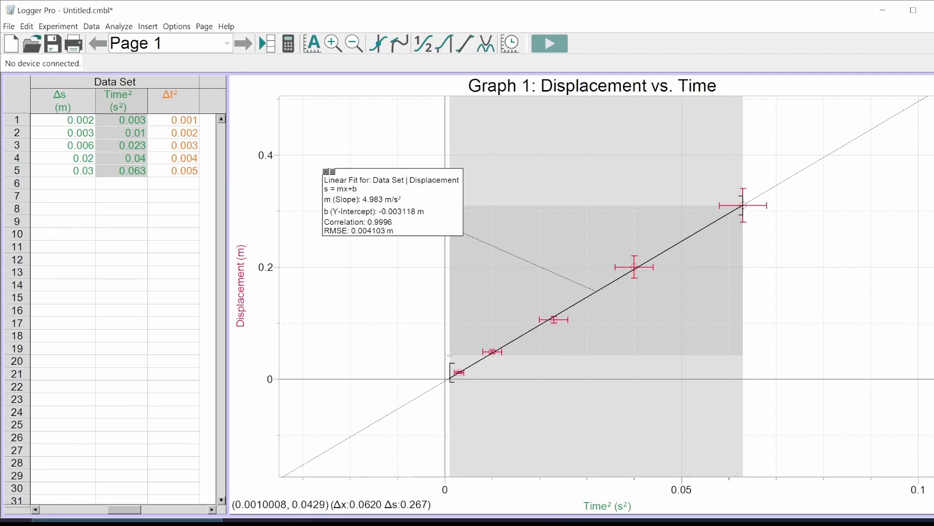
pyautogui.moveTo(451, 355)
pyautogui.mouseDown()
pyautogui.moveTo(458, 354)
pyautogui.moveTo(280, 363)
pyautogui.mouseUp()
pyautogui.click(747, 220)
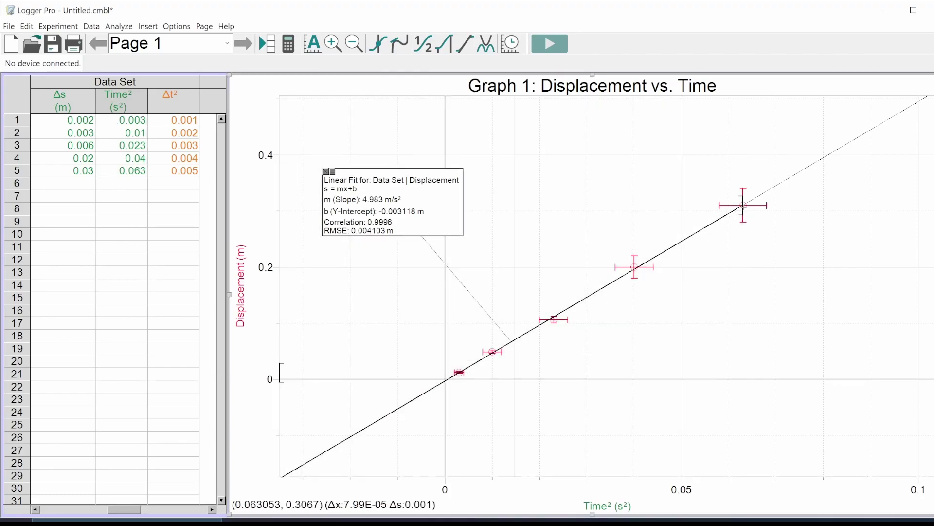
pyautogui.moveTo(743, 205); pyautogui.dragTo(911, 208)
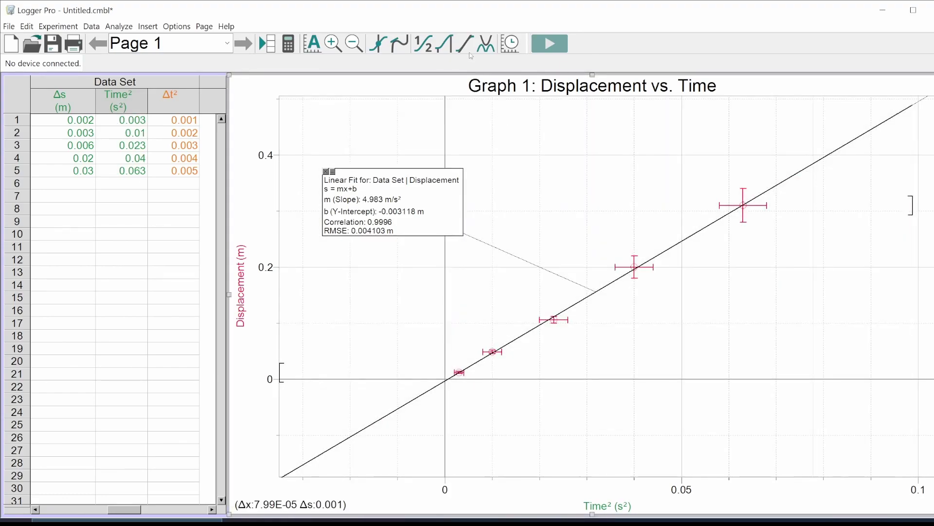
# Fit mx+b to all points (slope 4.983 m/s²) and move the green Manual Fit box aside
pyautogui.click(486, 43)
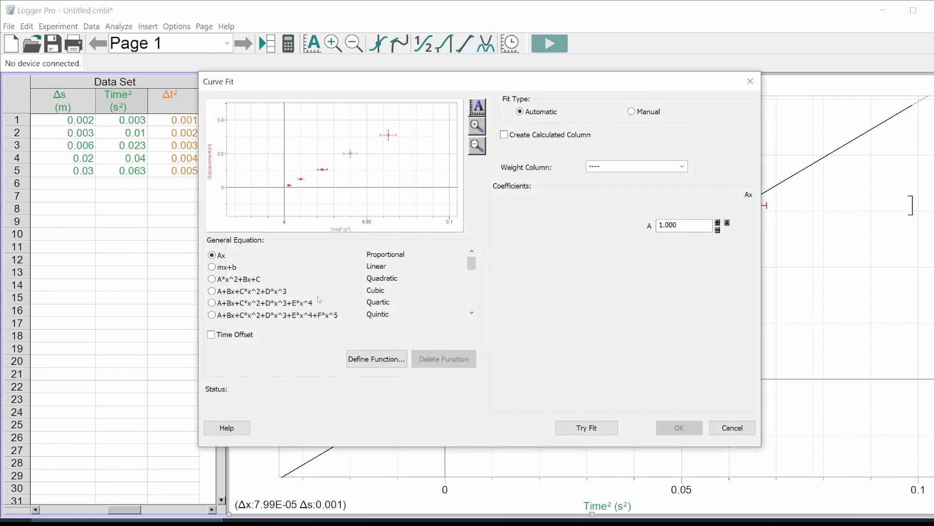
pyautogui.click(229, 268)
pyautogui.click(609, 430)
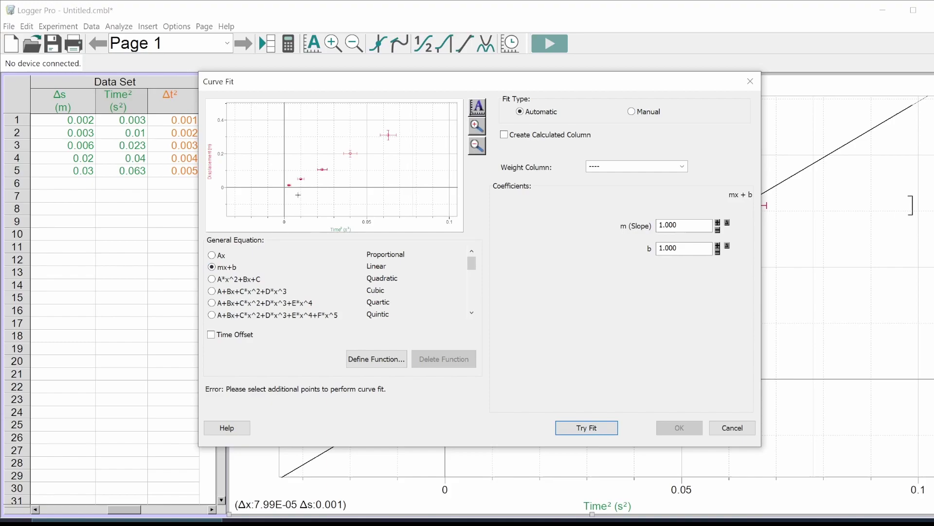
pyautogui.moveTo(276, 196); pyautogui.dragTo(399, 106)
pyautogui.click(616, 425)
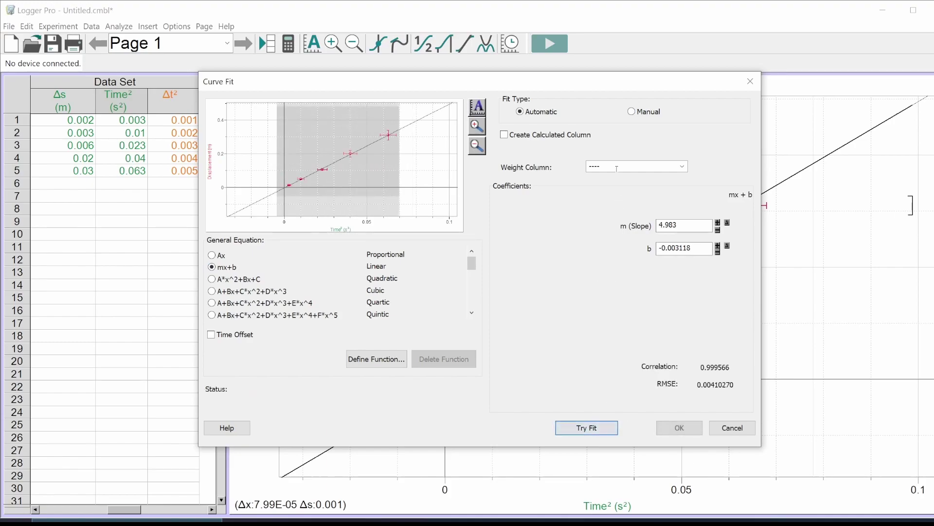
pyautogui.click(679, 427)
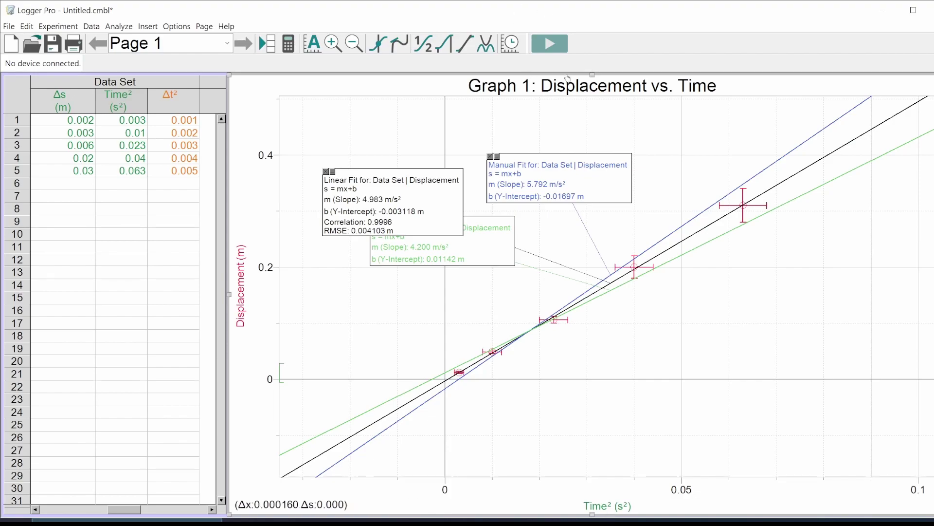
pyautogui.moveTo(509, 227); pyautogui.dragTo(540, 233)
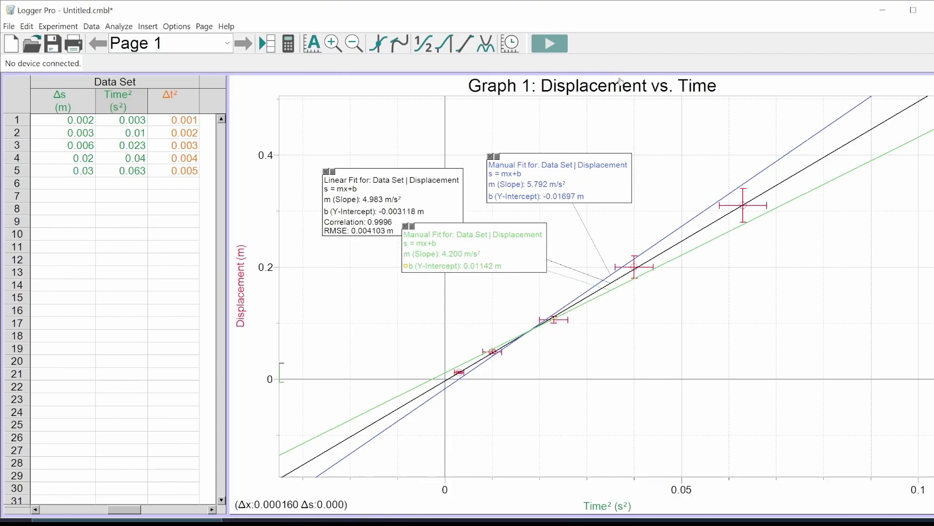
pyautogui.doubleClick(606, 84)
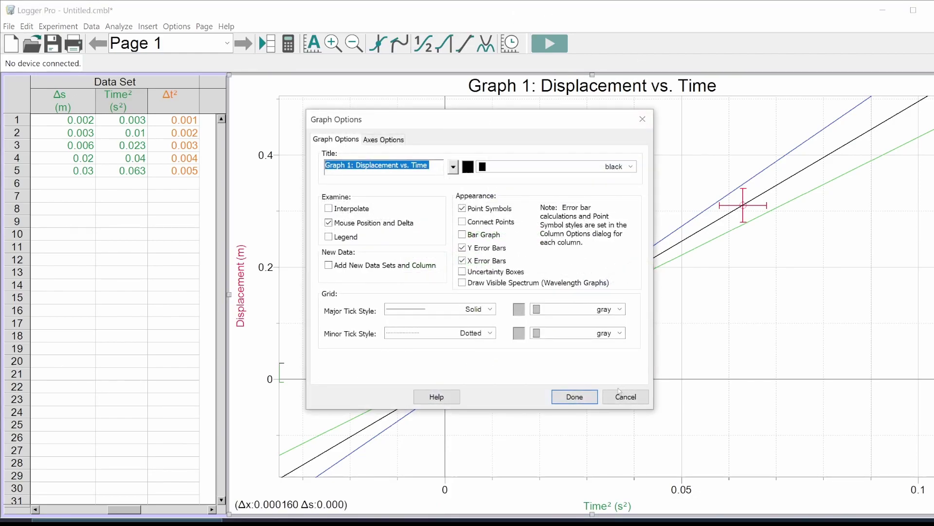
# Append a superscript 2 to the graph title in Graph Options, making 'Displacement vs. Time²'
pyautogui.click(619, 391)
pyautogui.doubleClick(645, 369)
pyautogui.press('Escape')
pyautogui.rightClick(647, 206)
pyautogui.click(666, 89)
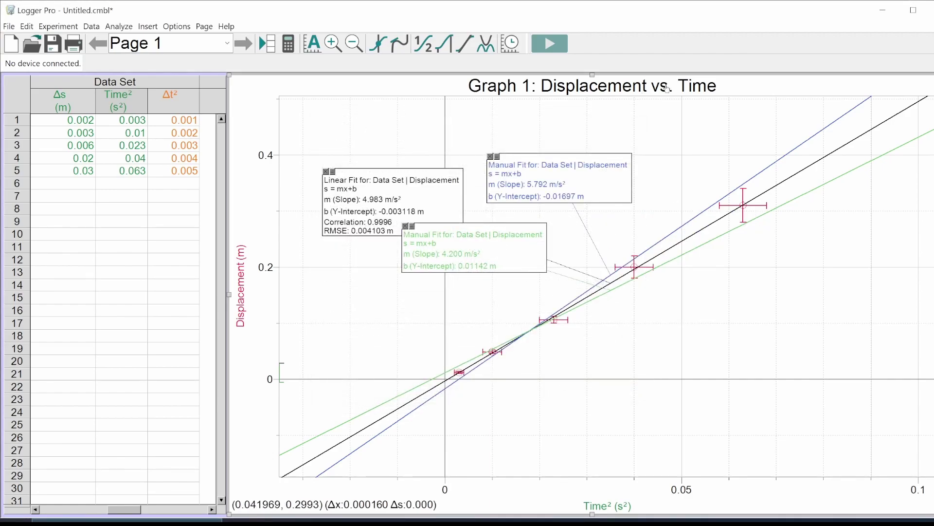
pyautogui.doubleClick(667, 89)
pyautogui.click(435, 168)
pyautogui.click(451, 166)
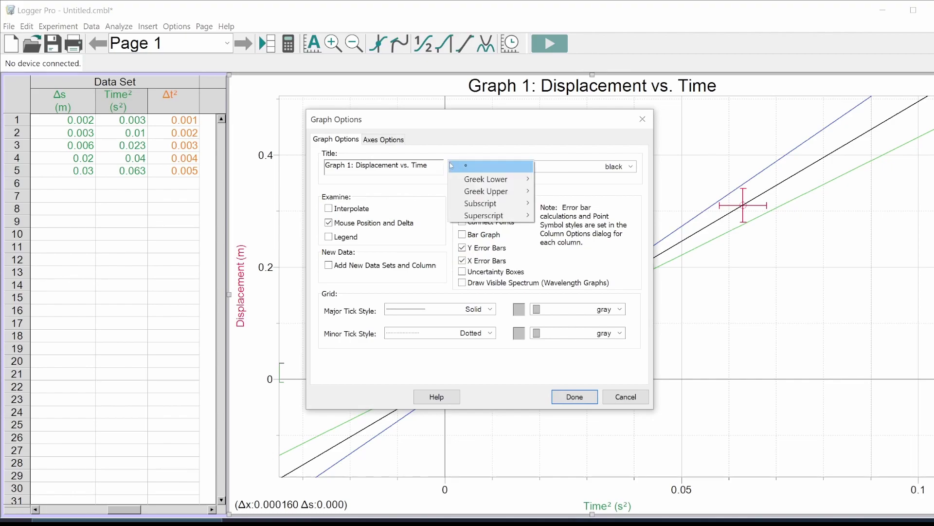
pyautogui.moveTo(499, 215)
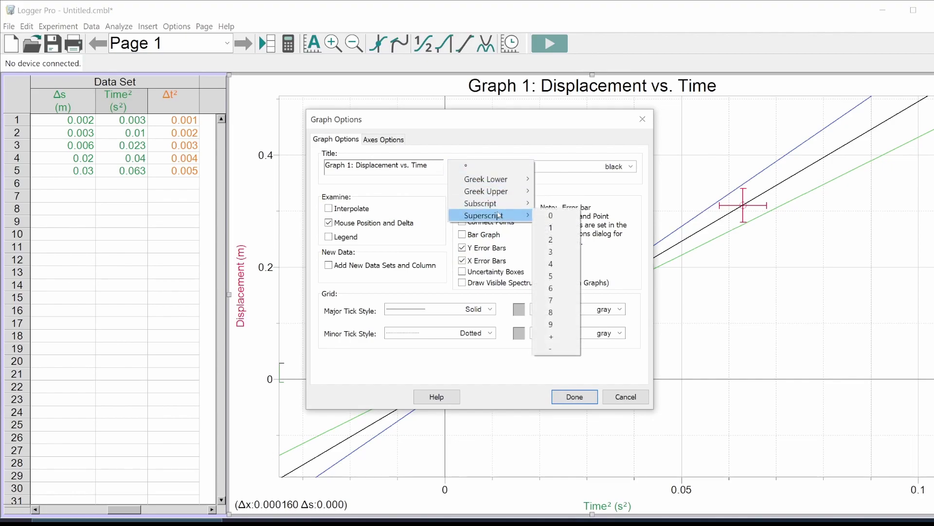
pyautogui.click(551, 239)
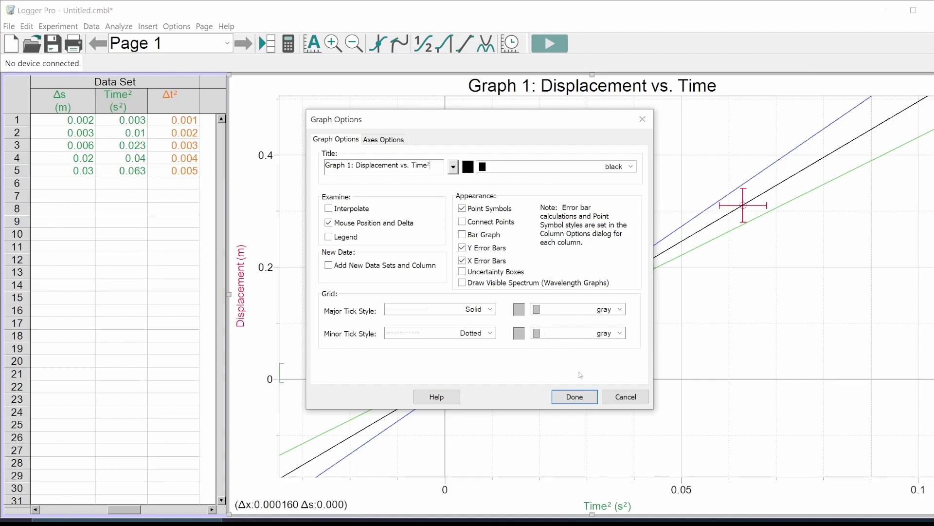
pyautogui.click(575, 396)
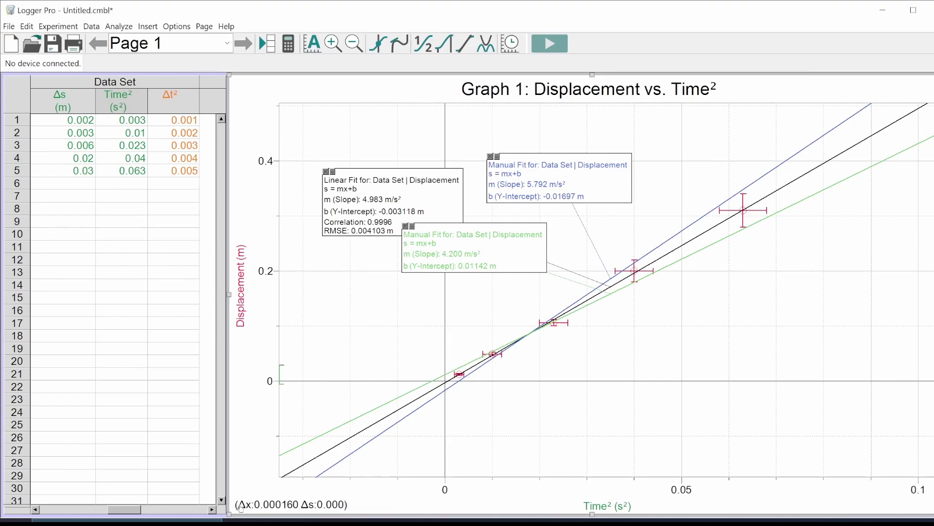
# Zoom the graph into the data region and shrink it to a smaller area
pyautogui.moveTo(412, 418); pyautogui.dragTo(789, 162)
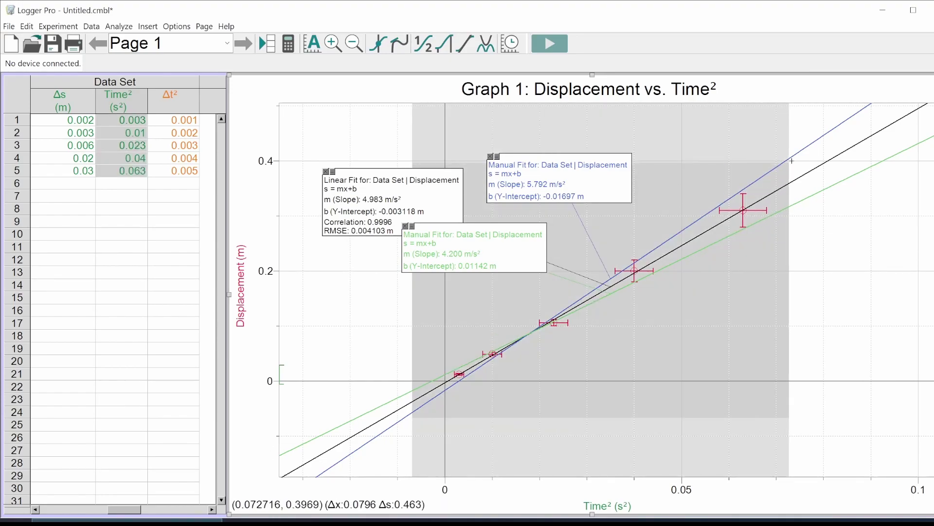
pyautogui.click(342, 46)
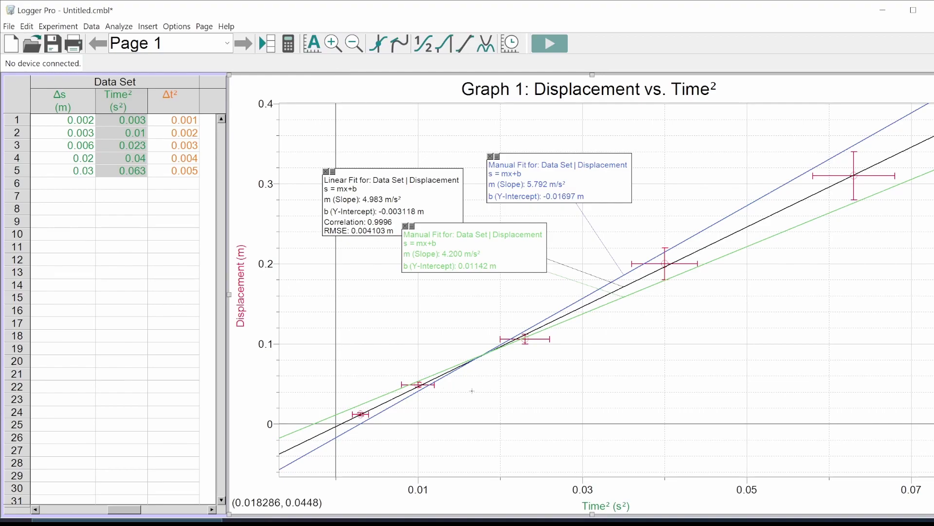
pyautogui.moveTo(313, 394); pyautogui.dragTo(385, 426)
pyautogui.moveTo(342, 407); pyautogui.dragTo(386, 424)
pyautogui.click(437, 436)
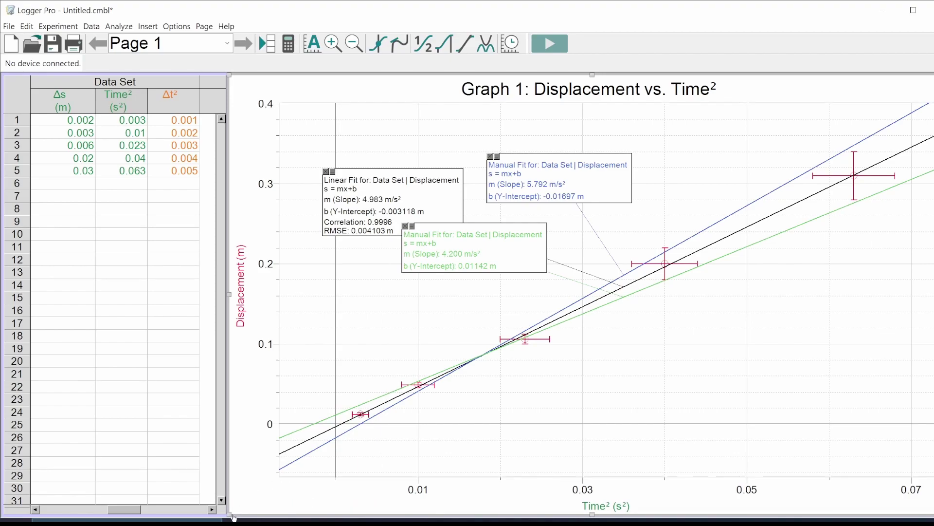
pyautogui.moveTo(231, 515); pyautogui.dragTo(560, 386)
# Rearrange the Linear Fit and both Manual Fit boxes so all are readable, then select the graph
pyautogui.moveTo(653, 229); pyautogui.dragTo(644, 174)
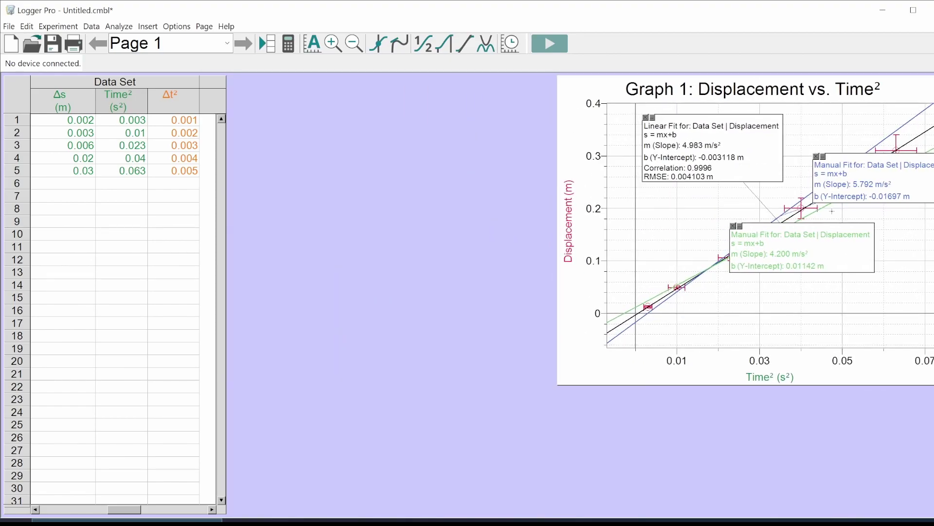
pyautogui.moveTo(841, 271); pyautogui.dragTo(845, 320)
pyautogui.click(560, 387)
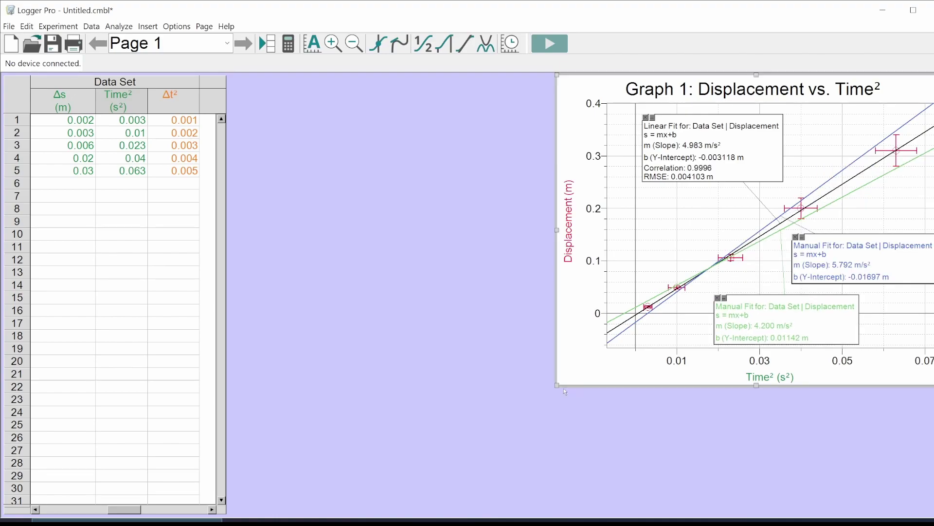
pyautogui.moveTo(559, 387); pyautogui.dragTo(534, 395)
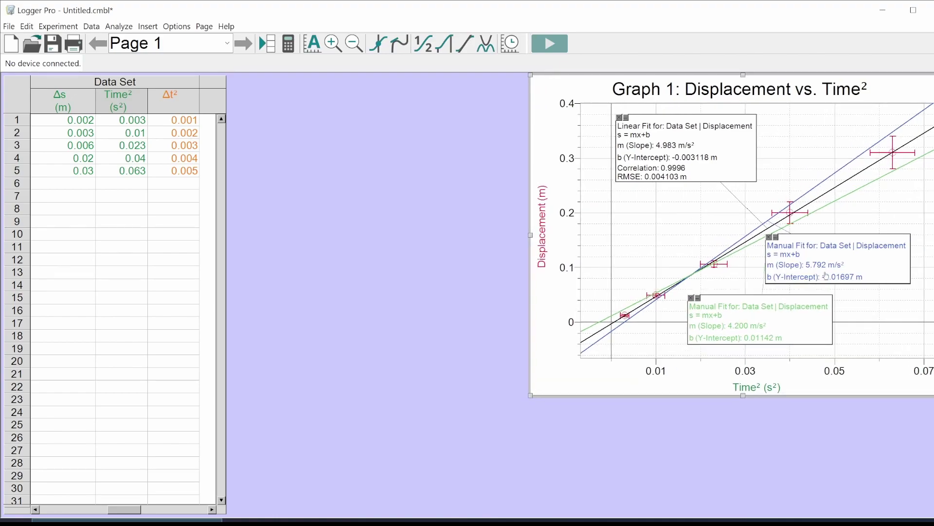
pyautogui.moveTo(826, 276); pyautogui.dragTo(853, 273)
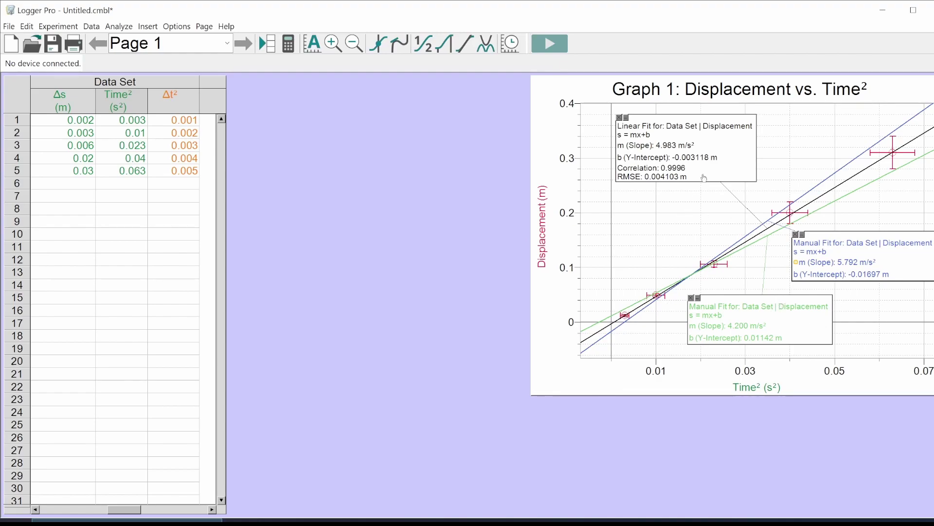
pyautogui.moveTo(704, 178); pyautogui.dragTo(715, 176)
pyautogui.click(568, 85)
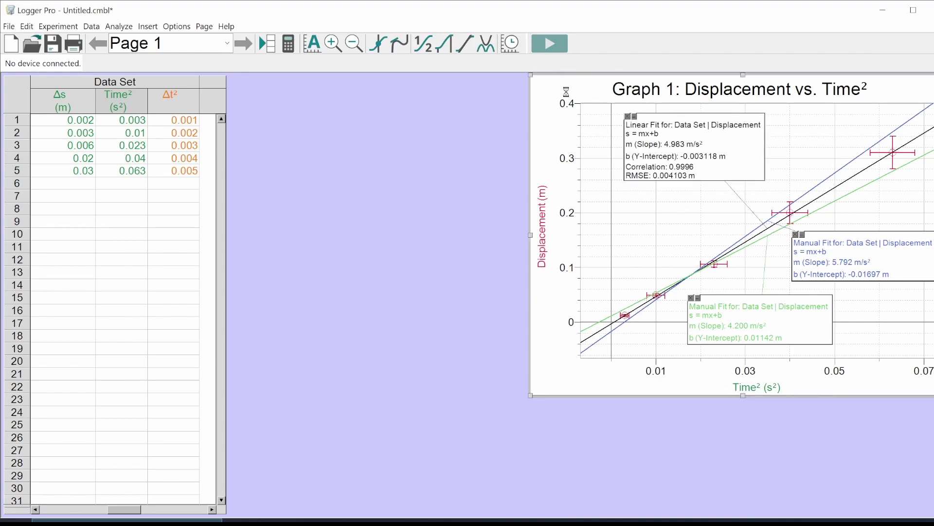
# In the Word report, type '(now I graphed it' below Table 3 and paste the copied graph
pyautogui.hotkey('alt', 'Tab')
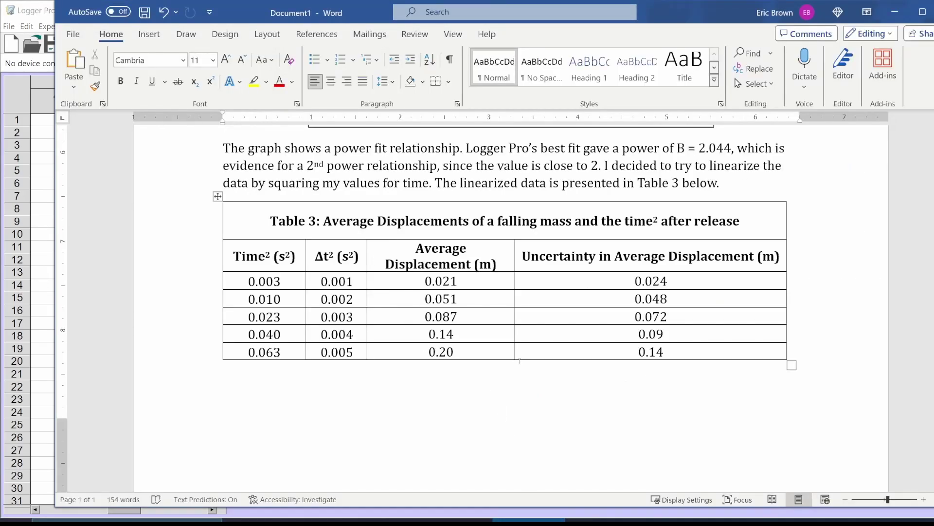
pyautogui.click(247, 395)
pyautogui.write('(now I graphed ')
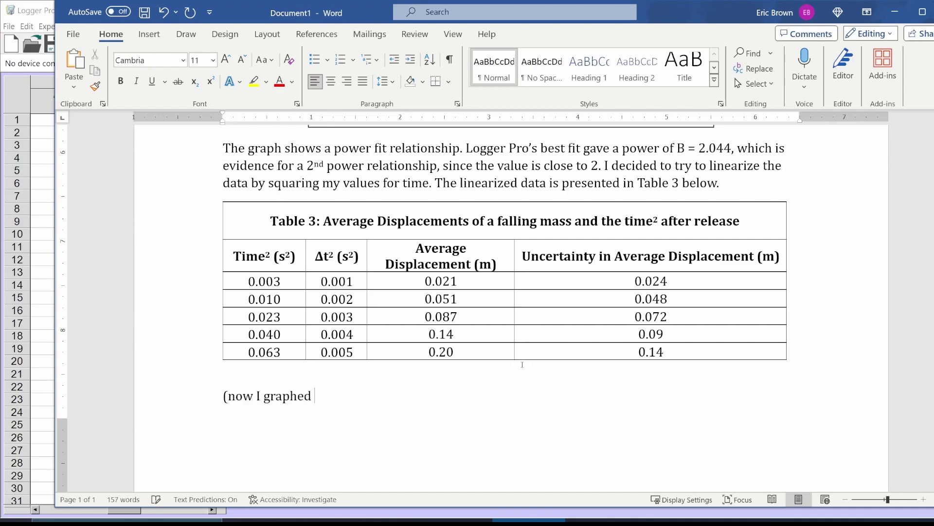
pyautogui.write('it')
pyautogui.press('Return')
pyautogui.hotkey('ctrl', 'v')
# Extend the note to '(now I graphed it in Graph 2 below' and drop the pasted Graph 1 picture
pyautogui.scroll(3, 540, 329)
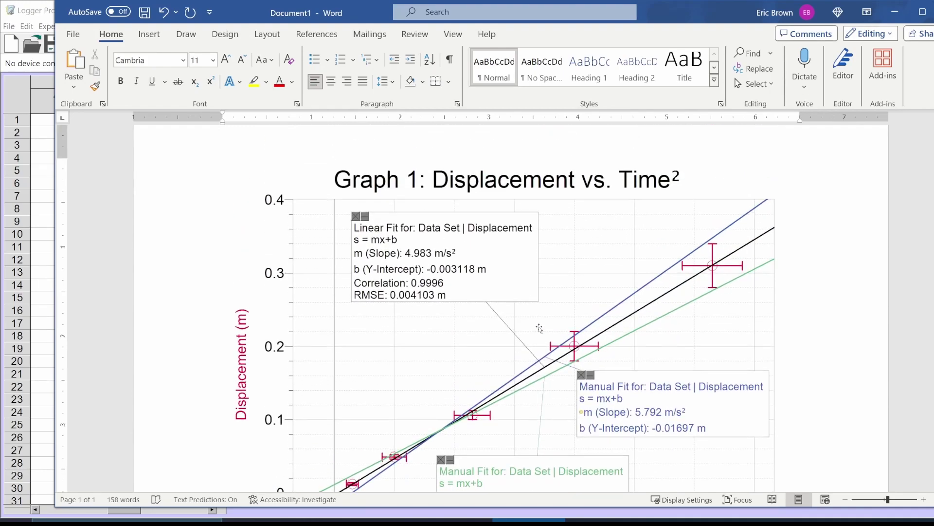
pyautogui.scroll(20, 481, 227)
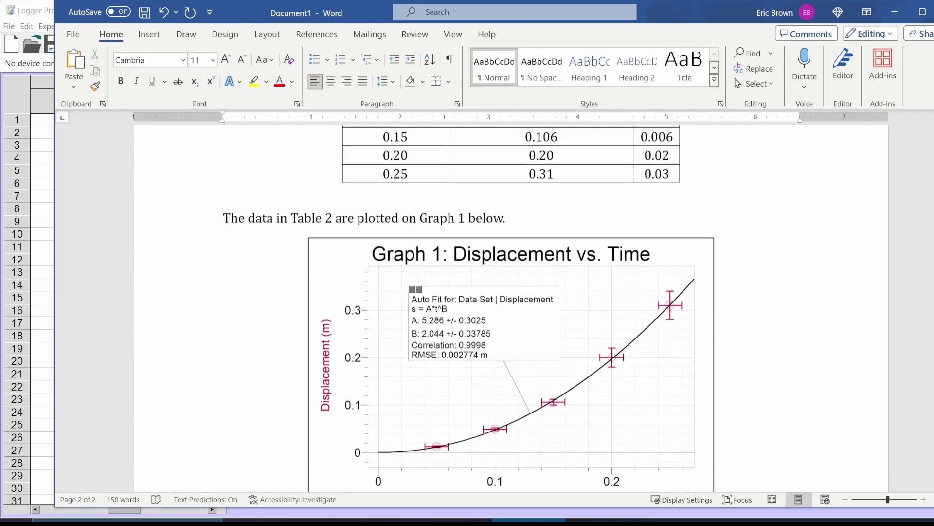
pyautogui.scroll(-10, 395, 249)
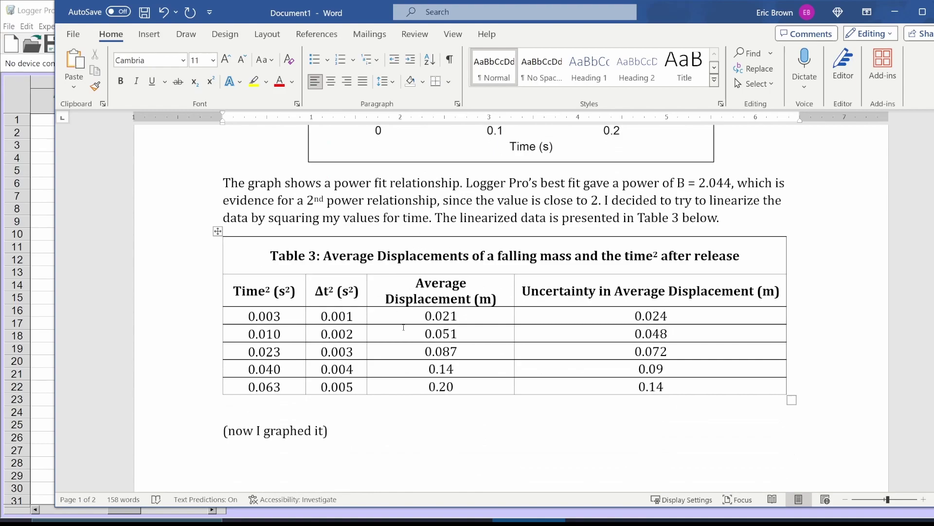
pyautogui.click(368, 436)
pyautogui.press('BackSpace')
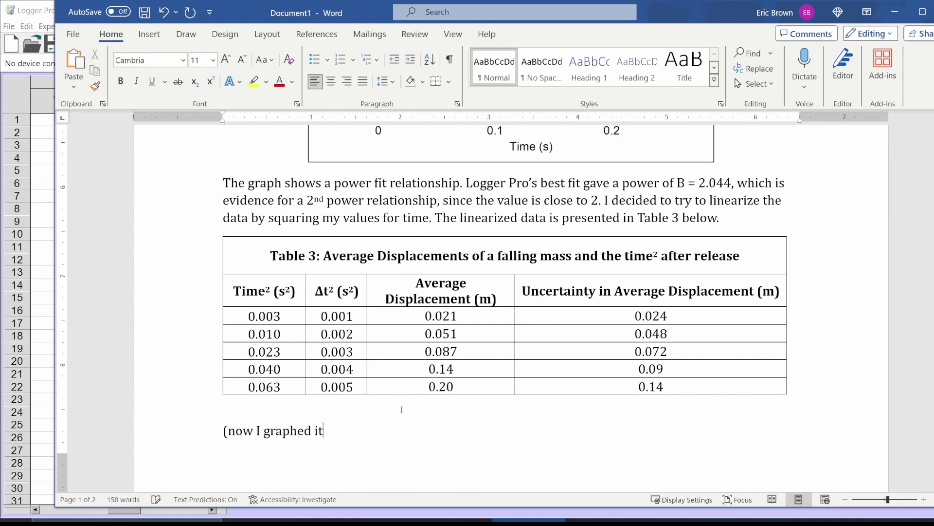
pyautogui.write('in Graph 2 below')
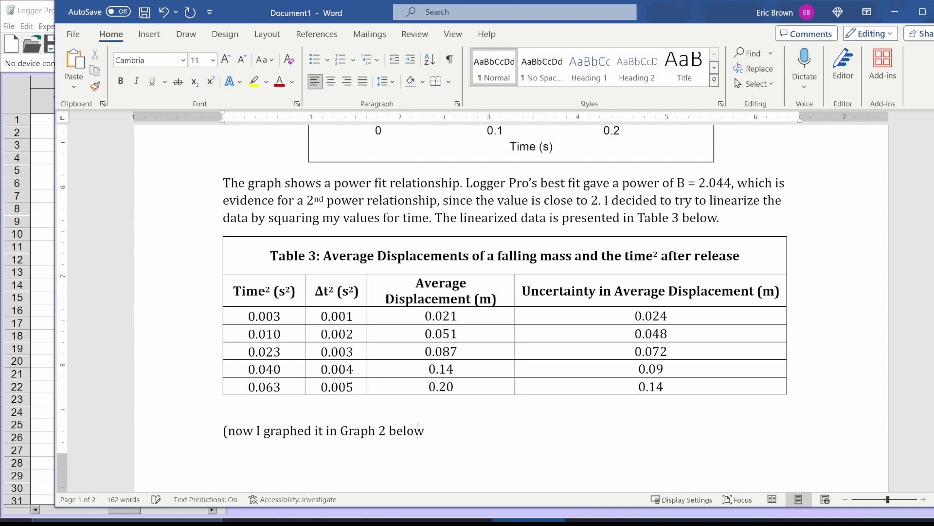
pyautogui.hotkey('ctrl', 'v')
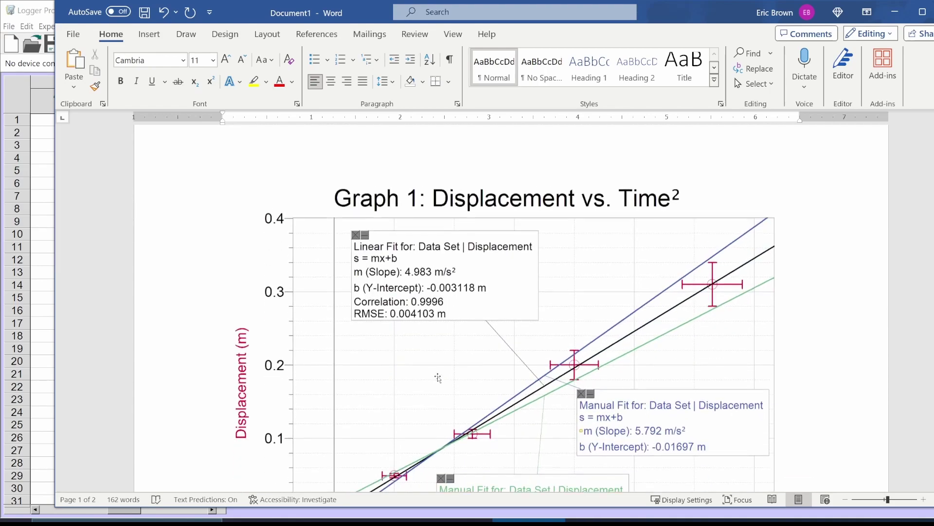
pyautogui.press('Return')
pyautogui.hotkey('alt', 'Tab')
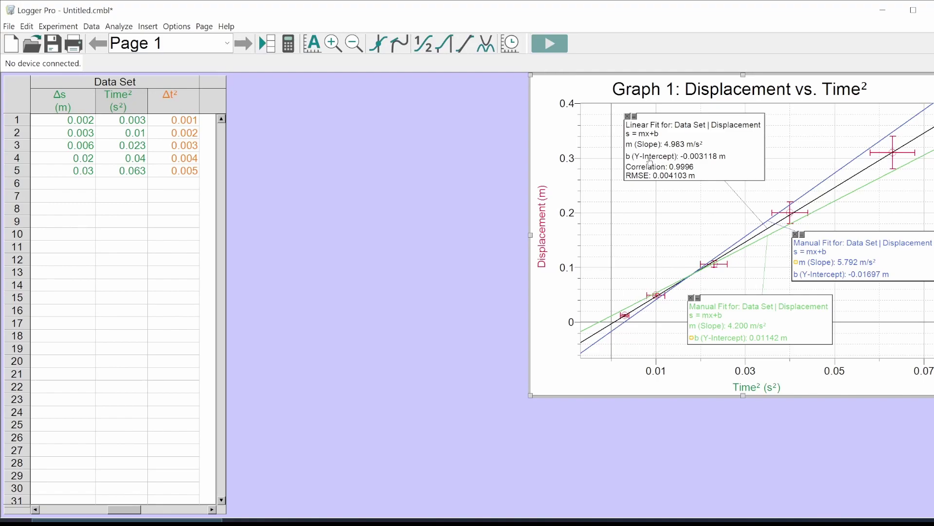
# Retitle the Logger Pro graph to 'Graph 2: Displacement vs. Time²' in Graph Options
pyautogui.doubleClick(690, 98)
pyautogui.click(353, 166)
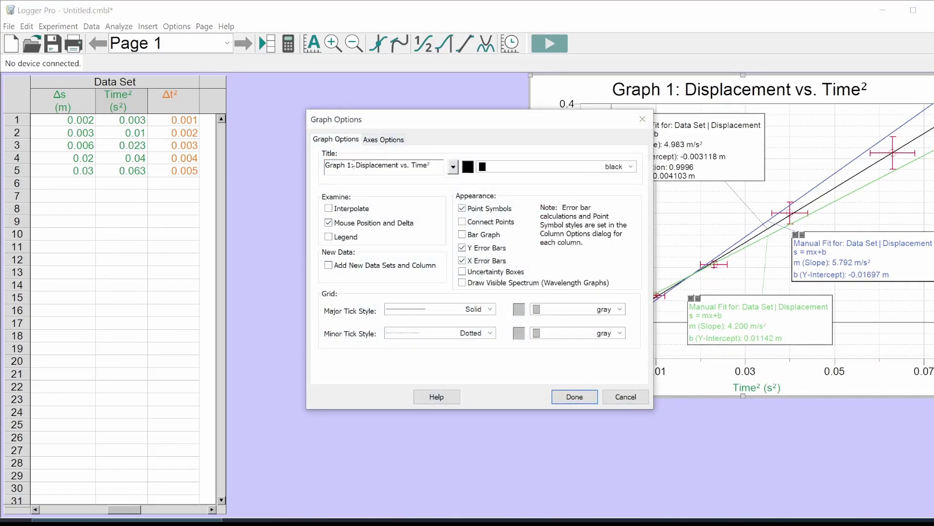
pyautogui.write('2')
pyautogui.click(572, 395)
# Copy the retitled graph and paste it into the Word report below the note
pyautogui.hotkey('ctrl', 'c')
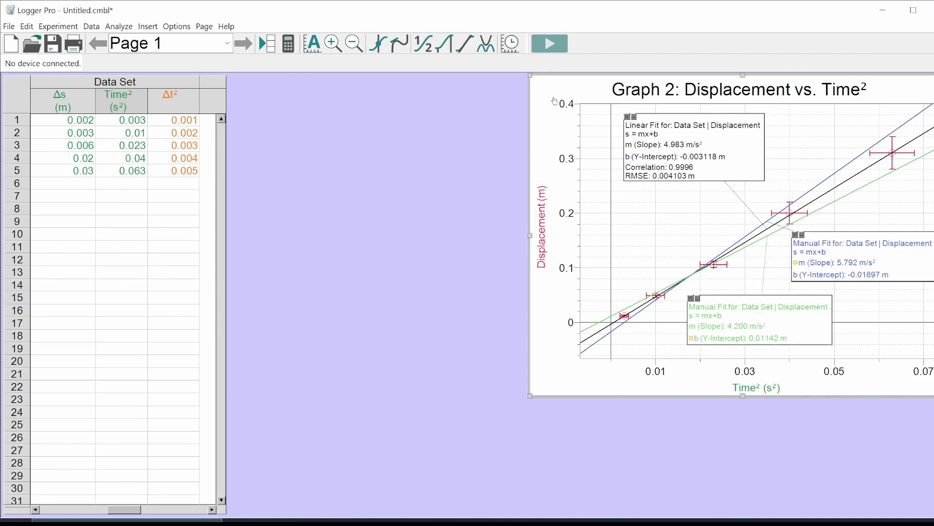
pyautogui.hotkey('alt', 'Tab')
pyautogui.hotkey('ctrl', 'v')
pyautogui.click(486, 251)
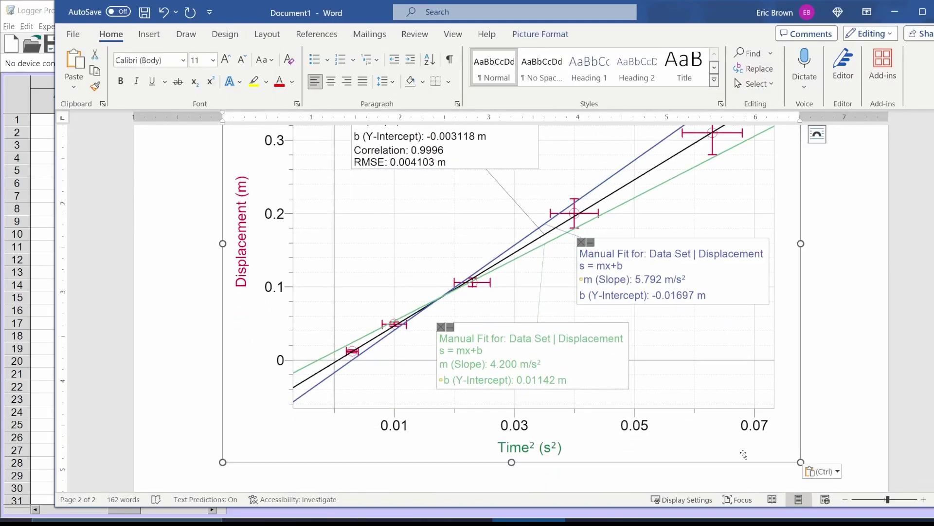
# Shrink the pasted Graph 2 picture by its corner handle and centre it with Ctrl+E
pyautogui.moveTo(804, 466); pyautogui.dragTo(653, 347)
pyautogui.scroll(4, 643, 305)
pyautogui.scroll(1, 643, 306)
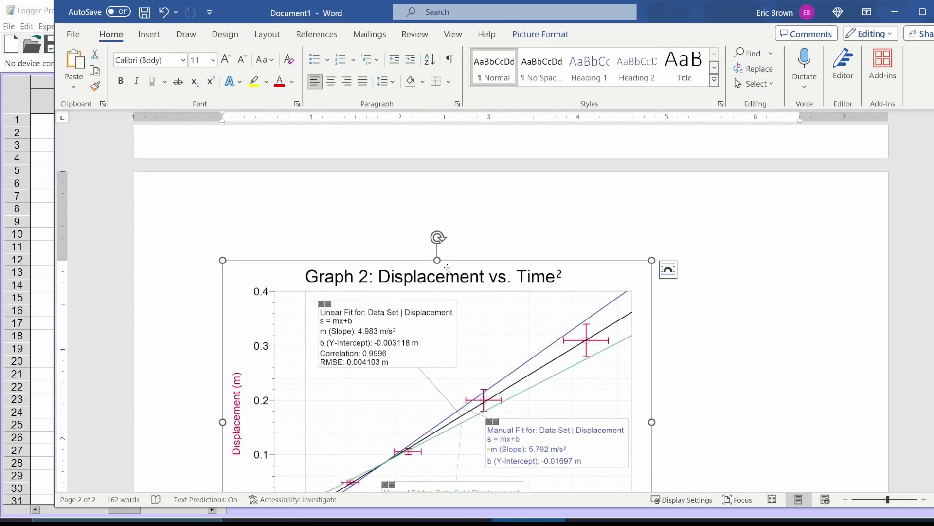
pyautogui.click(540, 34)
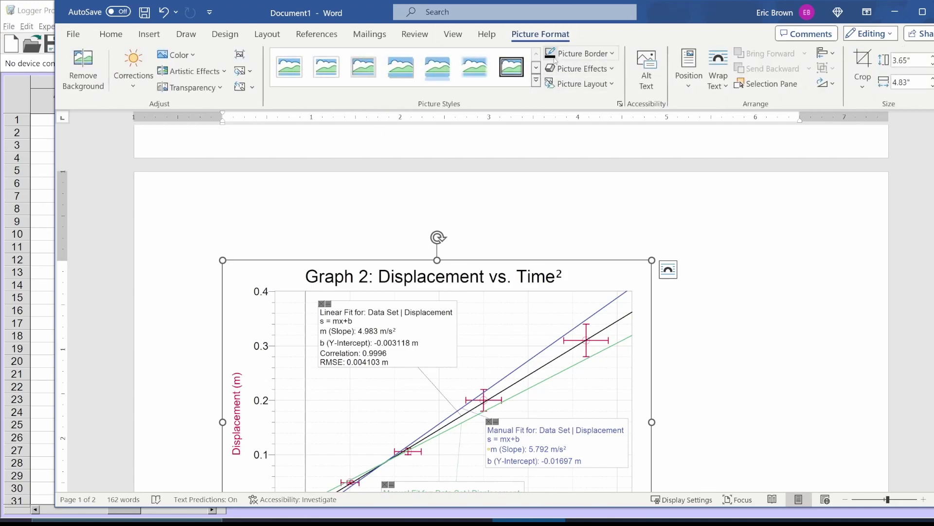
pyautogui.click(111, 34)
pyautogui.hotkey('ctrl', 'e')
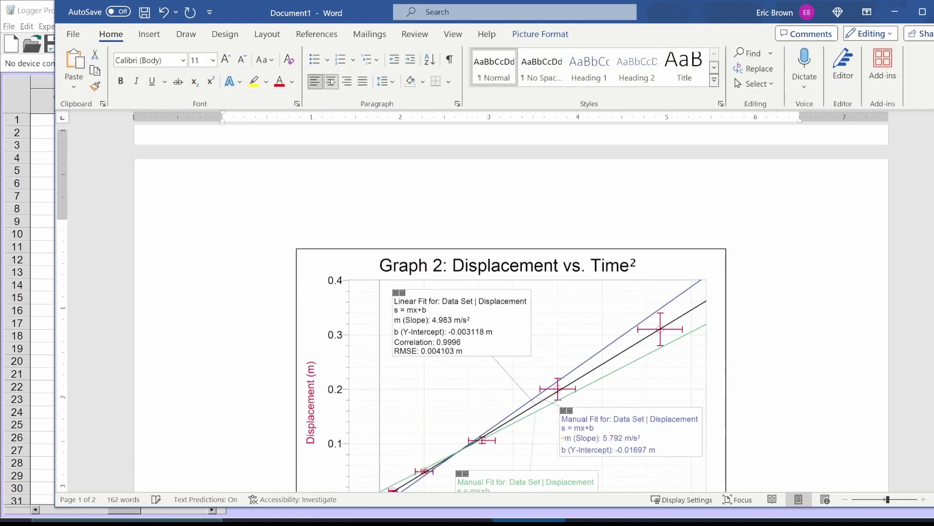
# Deselect the graph and scroll through the report to review the placed Graph 2
pyautogui.scroll(-5, 803, 333)
pyautogui.click(803, 333)
pyautogui.scroll(5, 803, 334)
pyautogui.scroll(5, 803, 334)
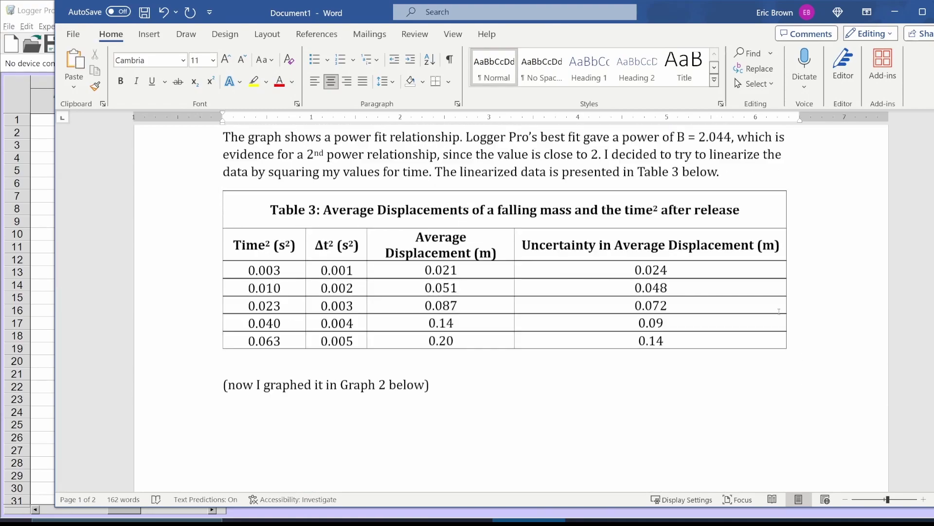
pyautogui.scroll(-8, 666, 313)
pyautogui.scroll(3, 607, 256)
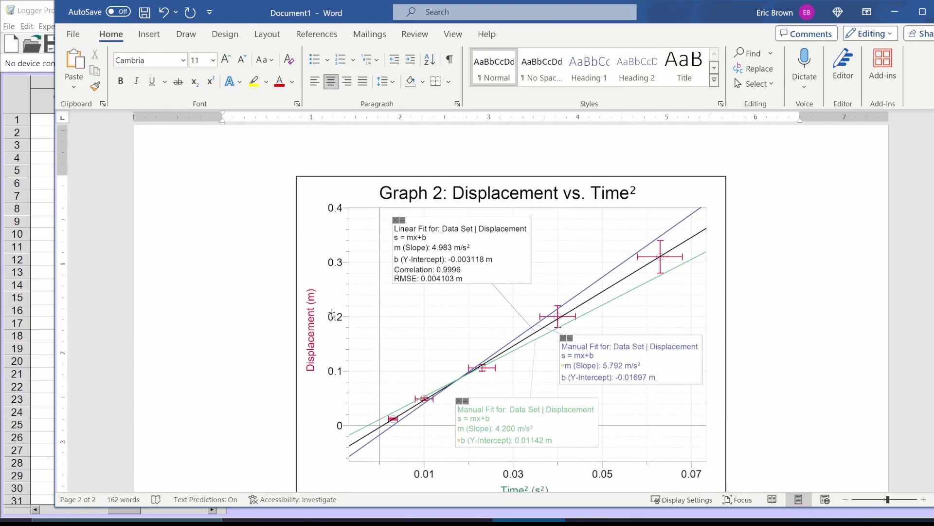
pyautogui.scroll(-2, 332, 315)
pyautogui.scroll(20, 437, 256)
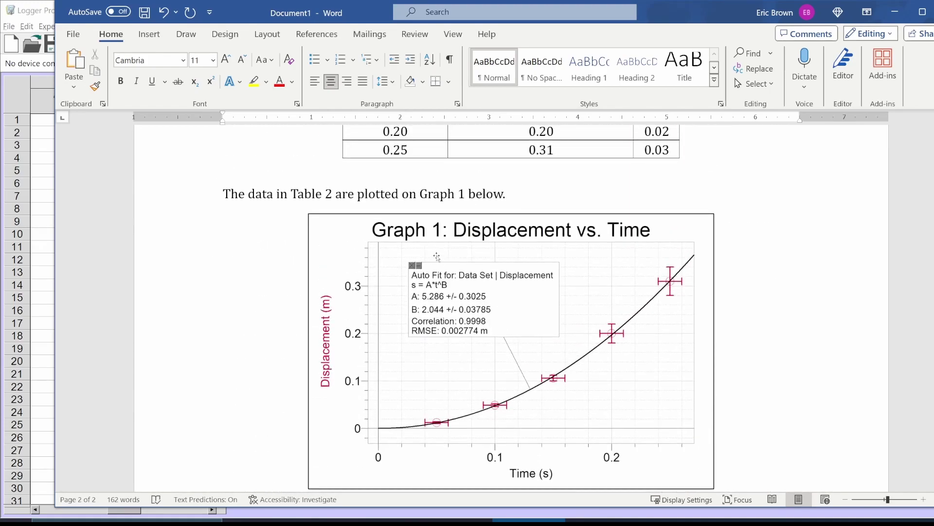
pyautogui.scroll(-10, 452, 400)
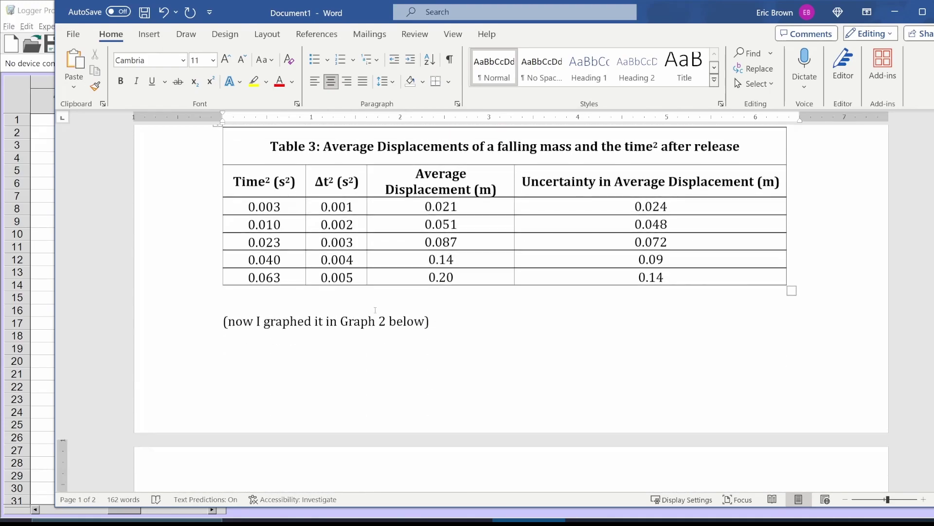
pyautogui.scroll(-5, 254, 239)
pyautogui.scroll(-2, 254, 238)
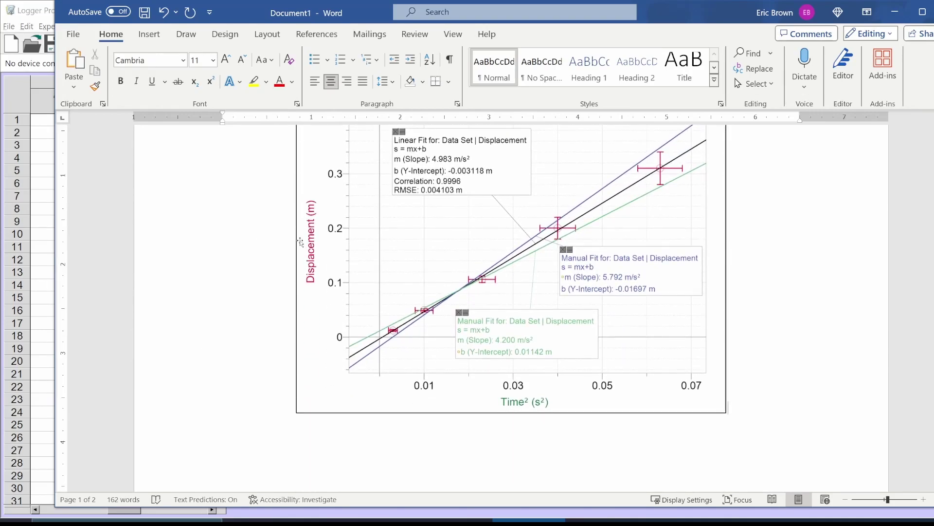
pyautogui.scroll(1, 505, 381)
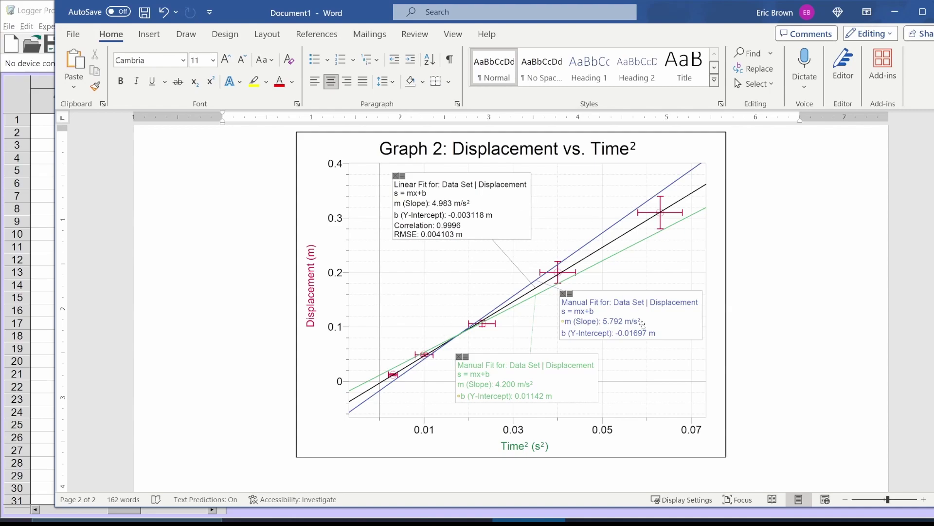
# Start a new centred line directly after the Graph 2 picture
pyautogui.press('Return')
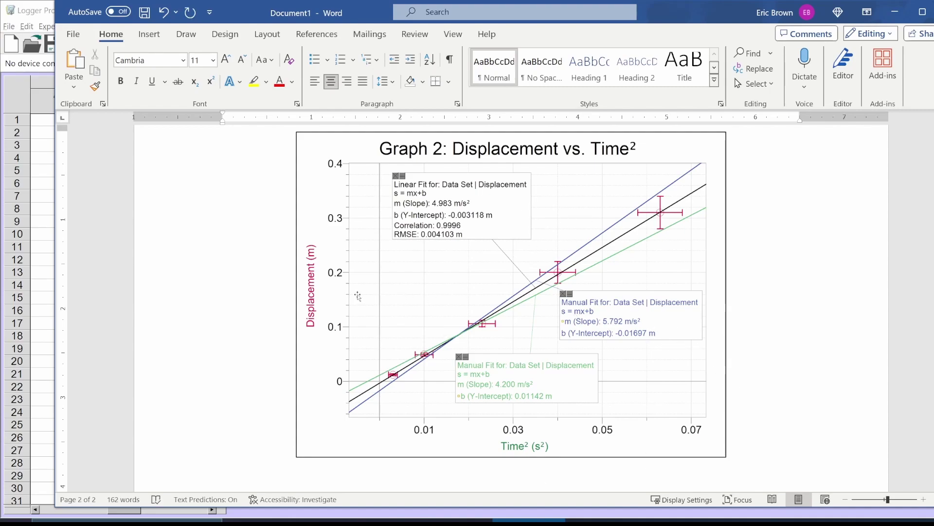